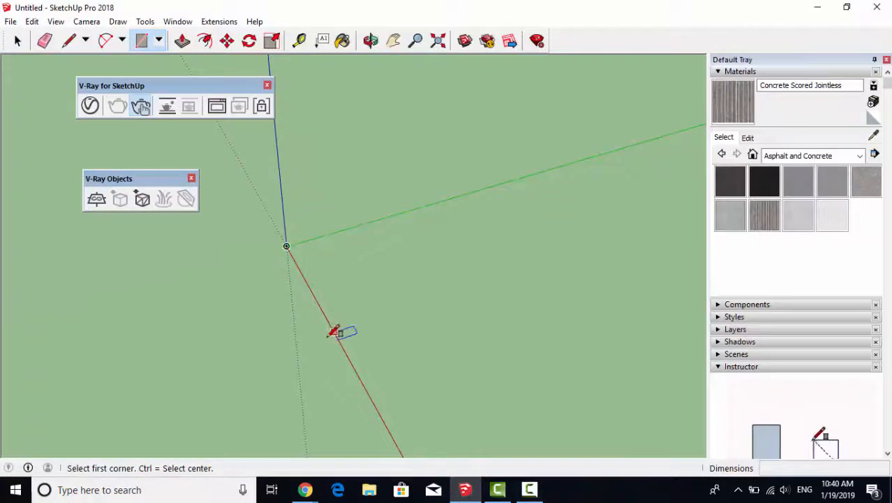
# Draw a 5 × 5 cm square on the ground plane, starting at the origin.
pyautogui.moveTo(334, 332); pyautogui.dragTo(325, 78, button='middle')
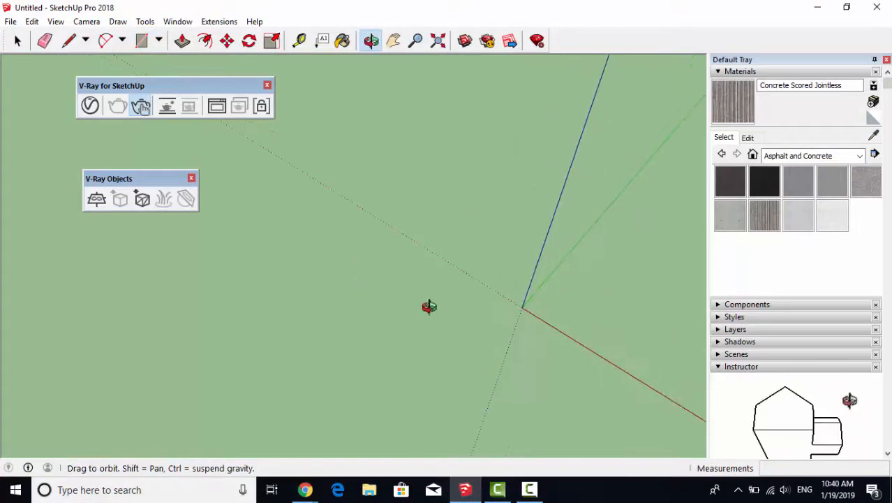
pyautogui.moveTo(429, 306); pyautogui.dragTo(561, 317, button='middle')
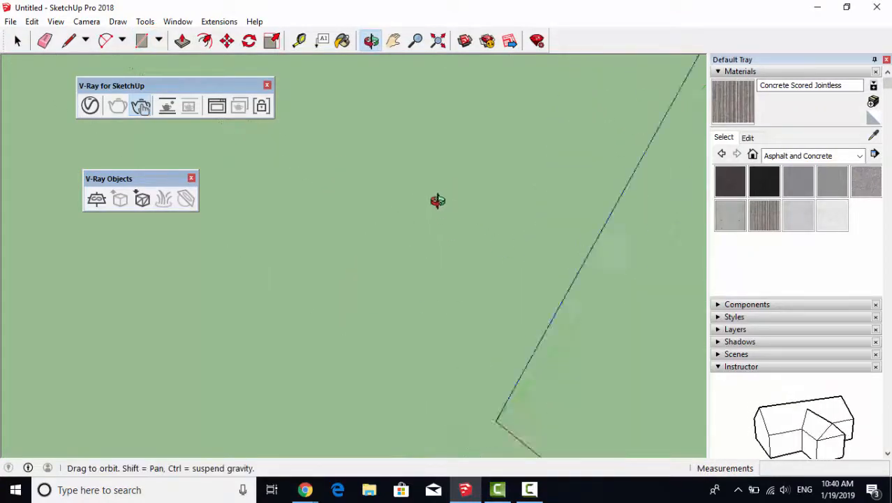
pyautogui.moveTo(438, 201); pyautogui.dragTo(547, 319, button='middle')
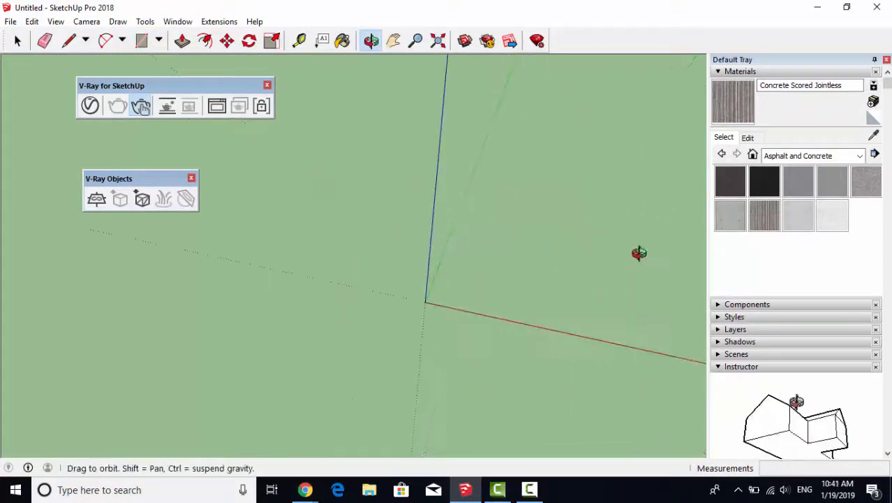
pyautogui.moveTo(639, 253); pyautogui.dragTo(433, 348)
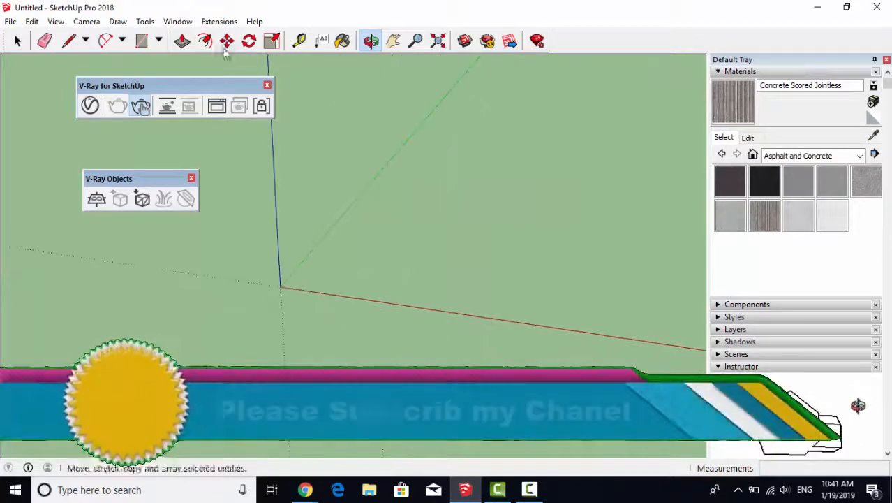
pyautogui.click(141, 40)
pyautogui.click(280, 286)
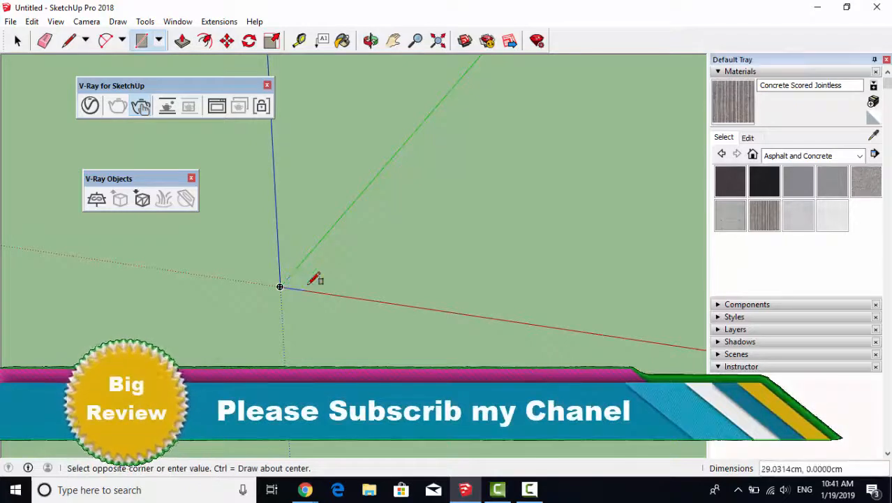
pyautogui.write('5,')
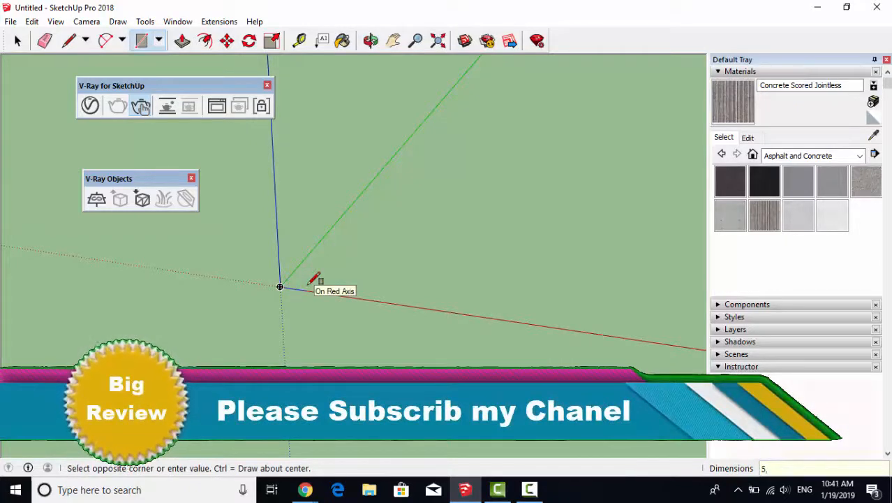
pyautogui.write('5')
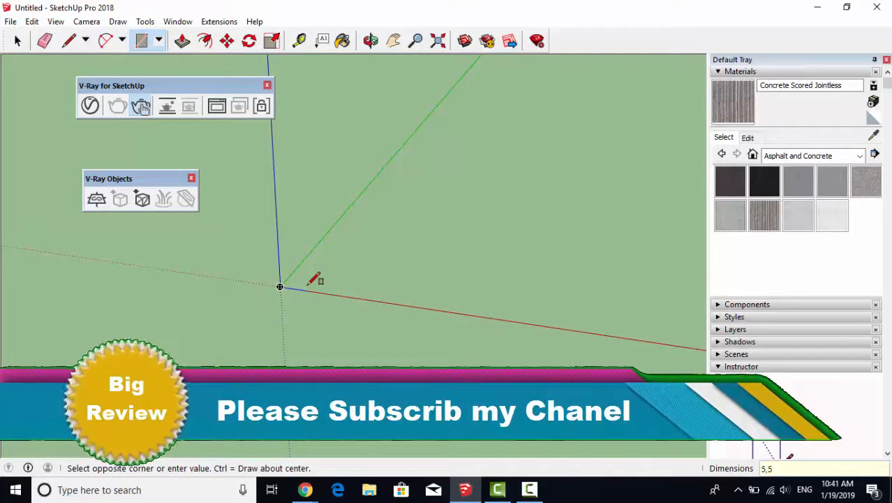
pyautogui.press('Return')
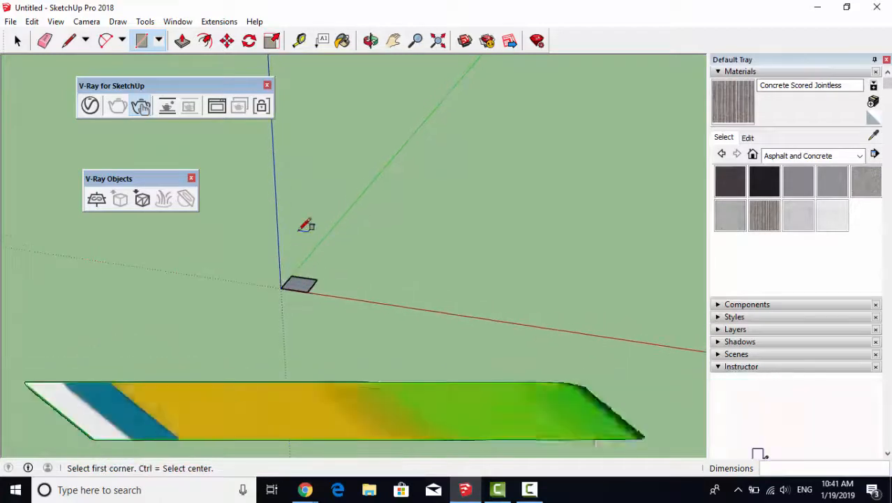
# Push/Pull the square upward about 2.16 cm into a low block.
pyautogui.moveTo(305, 226); pyautogui.dragTo(311, 352, button='middle')
pyautogui.scroll(3, 318, 287)
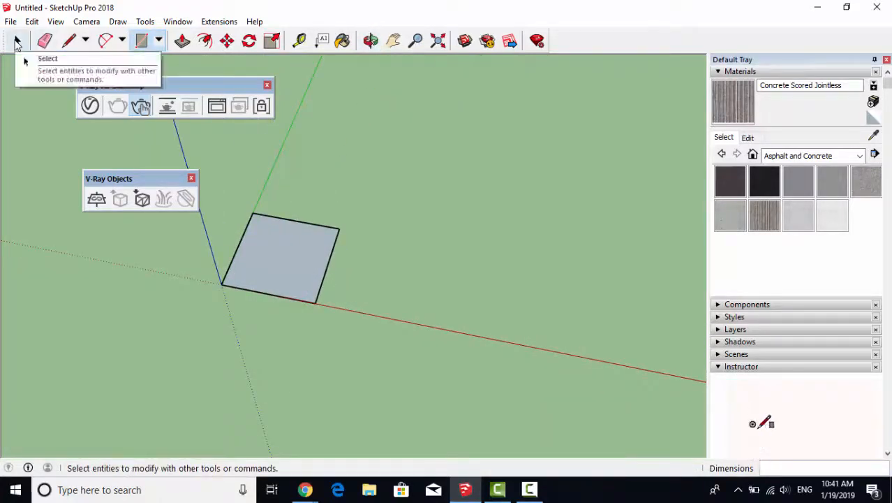
pyautogui.click(183, 41)
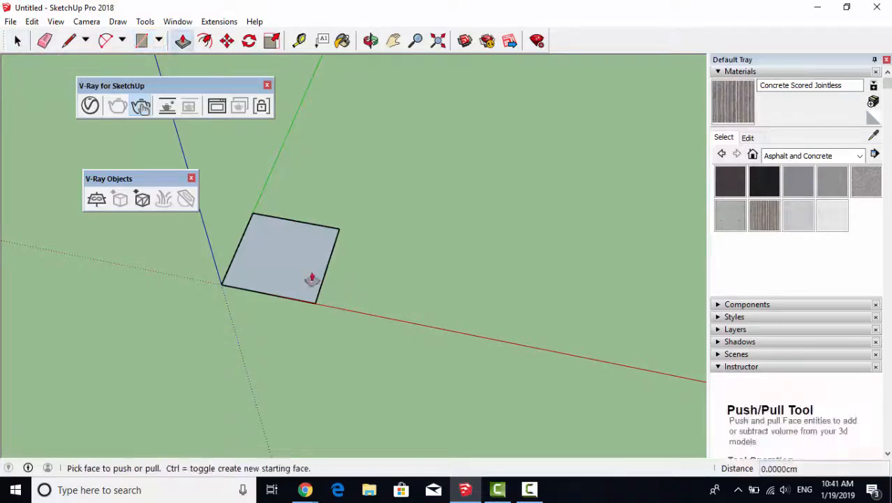
pyautogui.moveTo(290, 271); pyautogui.dragTo(289, 243)
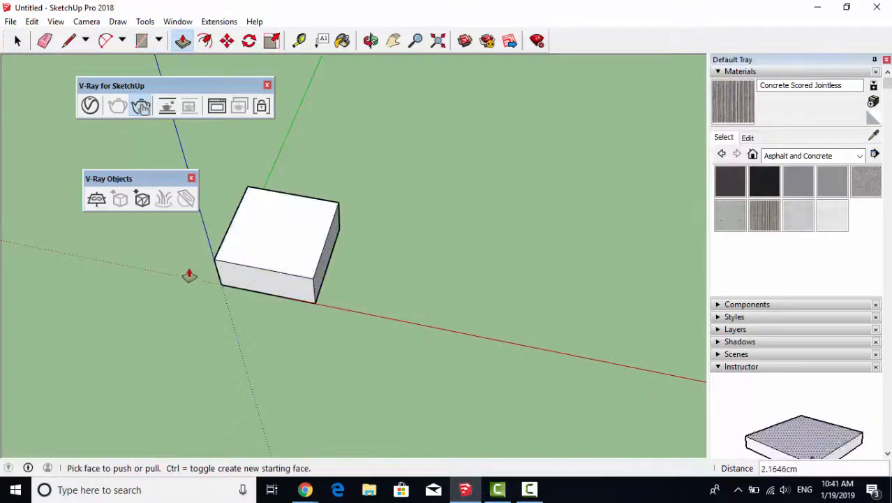
# Place a guide point 75 cm above the origin on the blue axis with the Tape Measure.
pyautogui.moveTo(189, 275); pyautogui.dragTo(191, 67, button='middle')
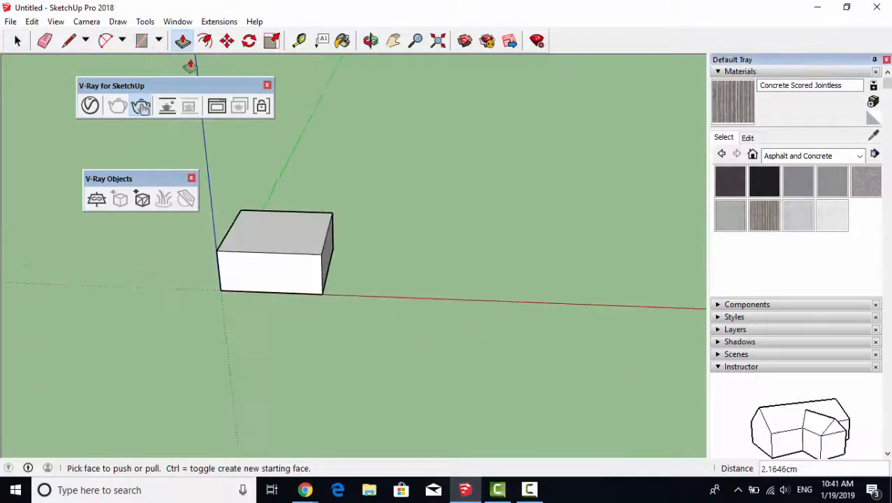
pyautogui.click(299, 40)
pyautogui.click(219, 290)
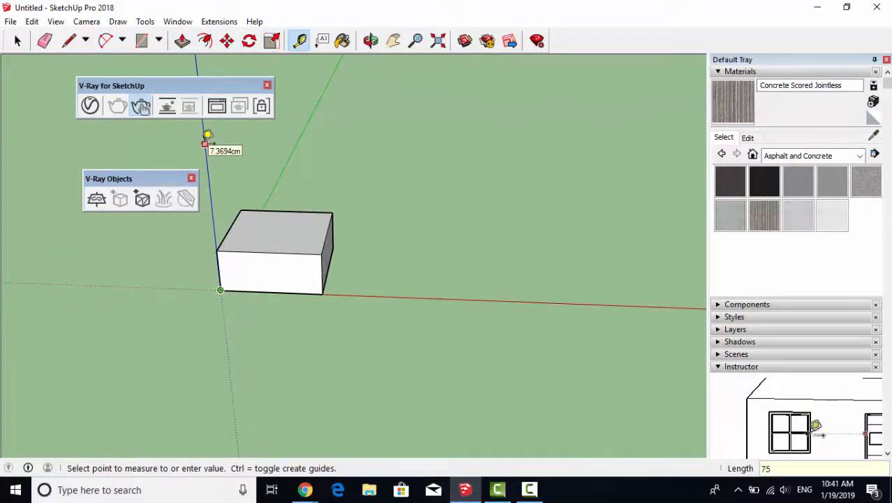
pyautogui.scroll(-6, 259, 211)
pyautogui.moveTo(276, 211); pyautogui.dragTo(308, 210, button='middle')
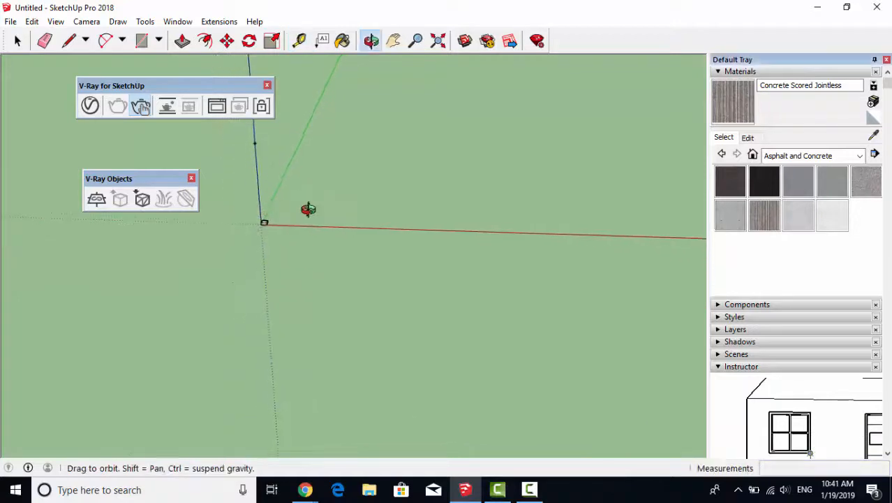
pyautogui.moveTo(240, 158); pyautogui.dragTo(281, 126, button='middle')
pyautogui.scroll(4, 259, 205)
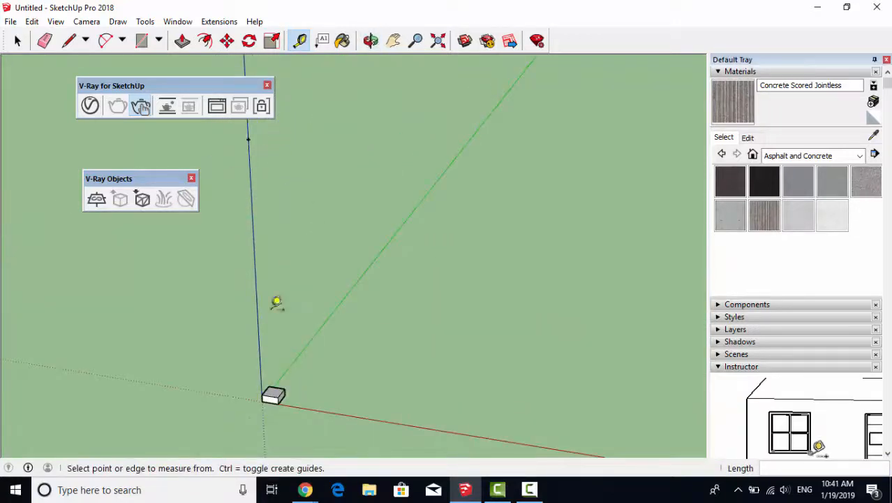
# Push/Pull the block's top face up about 72.76 cm to the height of the guide point.
pyautogui.click(181, 40)
pyautogui.click(273, 395)
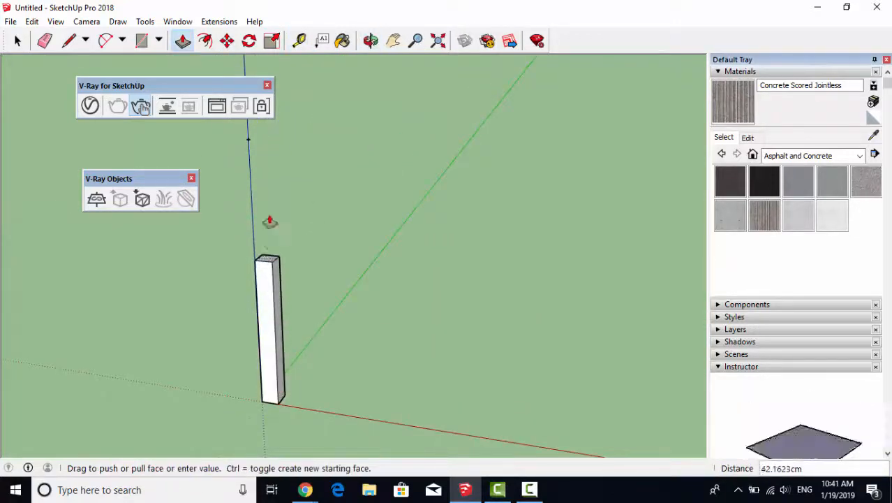
pyautogui.moveTo(254, 144); pyautogui.dragTo(318, 297, button='middle')
pyautogui.scroll(1, 322, 301)
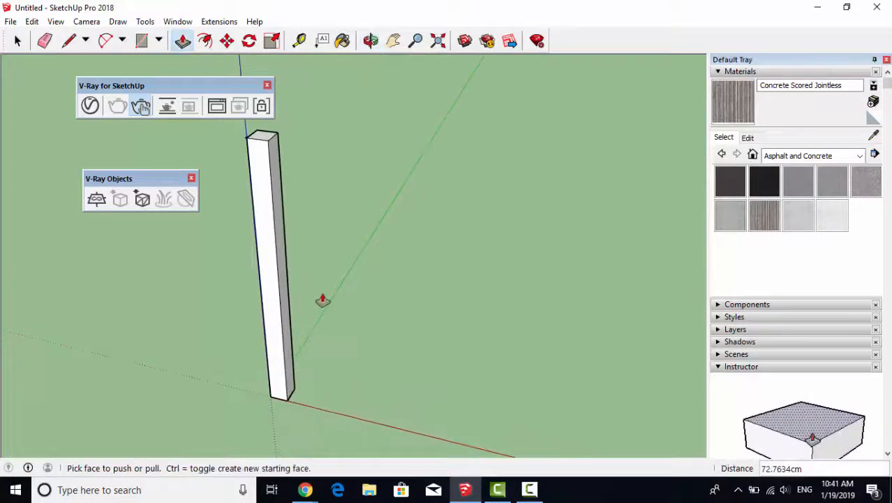
# Select the entire post and move the two floating V-Ray toolbars away from it.
pyautogui.click(19, 44)
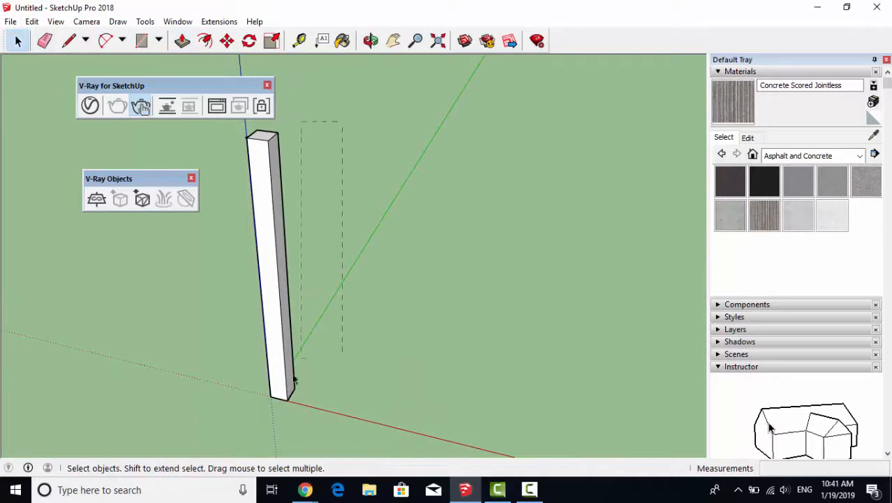
pyautogui.moveTo(234, 442); pyautogui.dragTo(233, 437)
pyautogui.moveTo(211, 86); pyautogui.dragTo(152, 67)
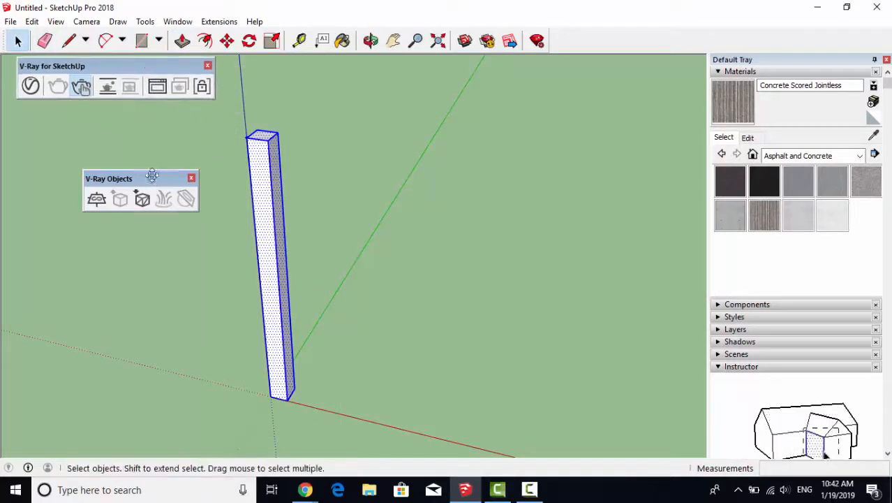
pyautogui.moveTo(152, 175); pyautogui.dragTo(349, 57)
# Copy the selected post about 70.25 cm along the red axis.
pyautogui.moveTo(315, 260); pyautogui.dragTo(410, 199, button='middle')
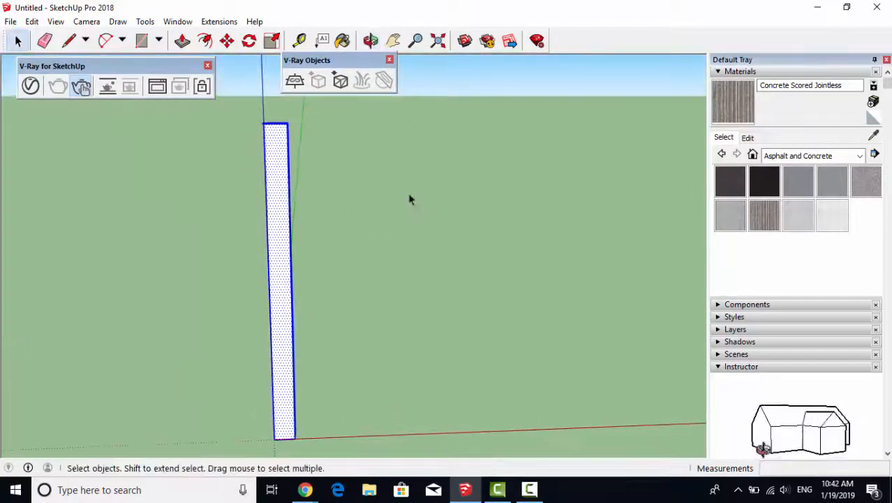
pyautogui.click(280, 284)
pyautogui.press('ctrl')
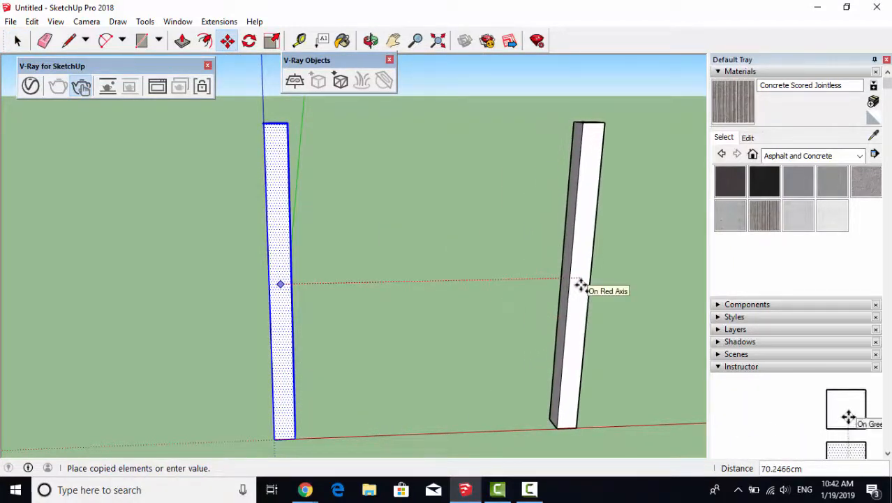
pyautogui.click(580, 285)
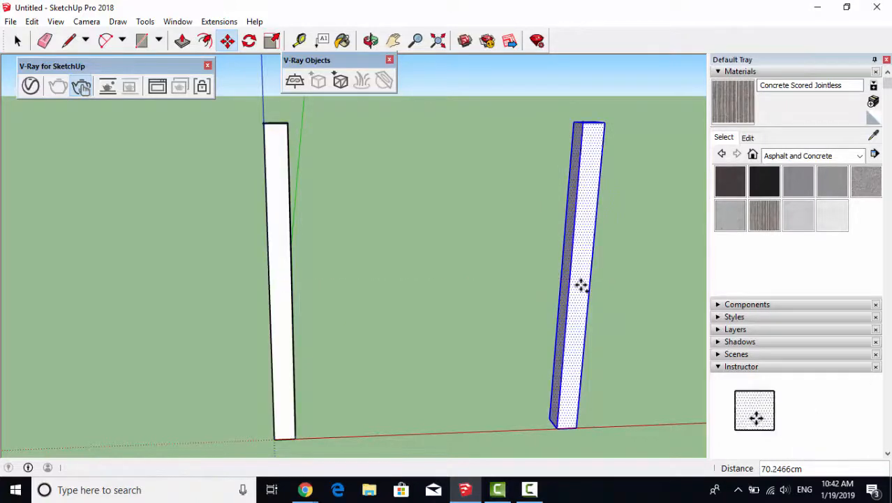
# Dock the V-Ray Objects and V-Ray for SketchUp toolbars in the main toolbar row.
pyautogui.moveTo(581, 286); pyautogui.dragTo(343, 179, button='middle')
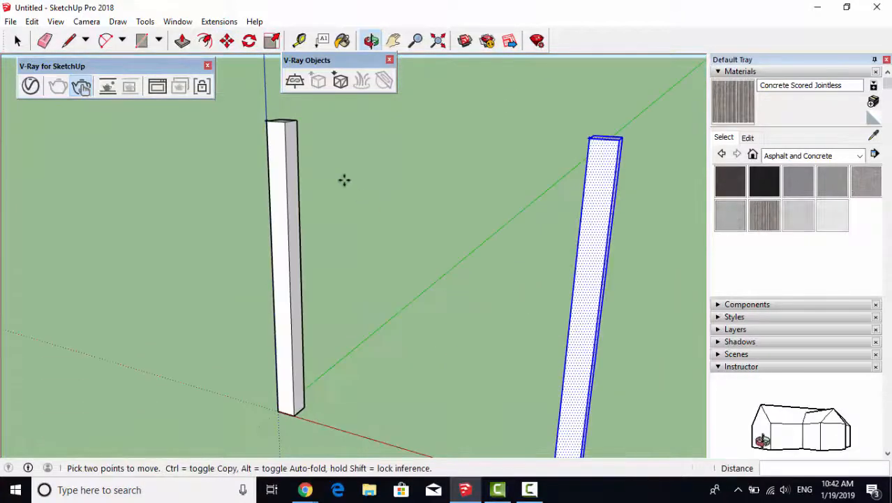
pyautogui.scroll(3, 289, 149)
pyautogui.moveTo(289, 149); pyautogui.dragTo(224, 218, button='middle')
pyautogui.scroll(2, 332, 140)
pyautogui.scroll(-2, 360, 171)
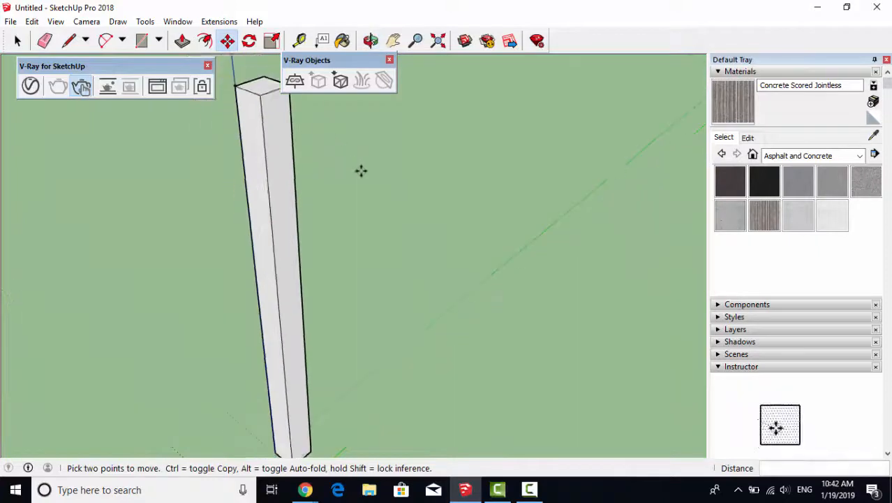
pyautogui.moveTo(360, 173); pyautogui.dragTo(312, 212, button='middle')
pyautogui.moveTo(308, 60); pyautogui.dragTo(591, 39)
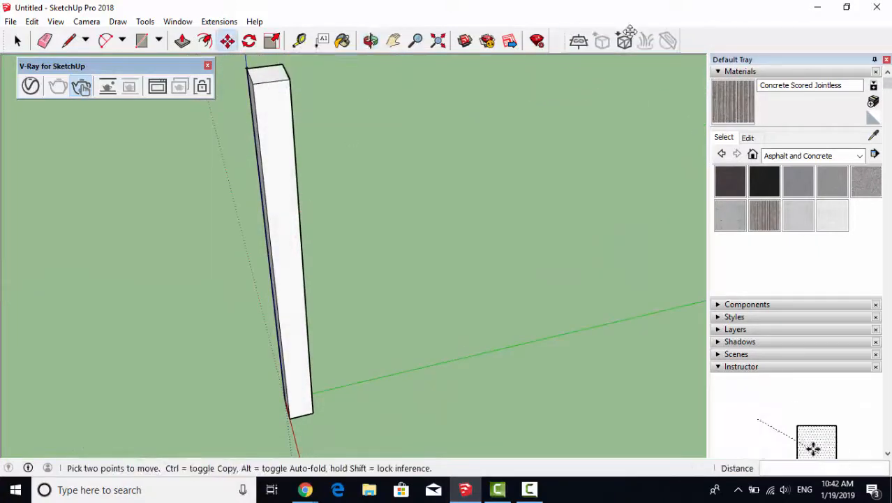
pyautogui.moveTo(178, 67)
pyautogui.mouseDown()
pyautogui.moveTo(469, 73)
pyautogui.moveTo(709, 40)
pyautogui.mouseUp()
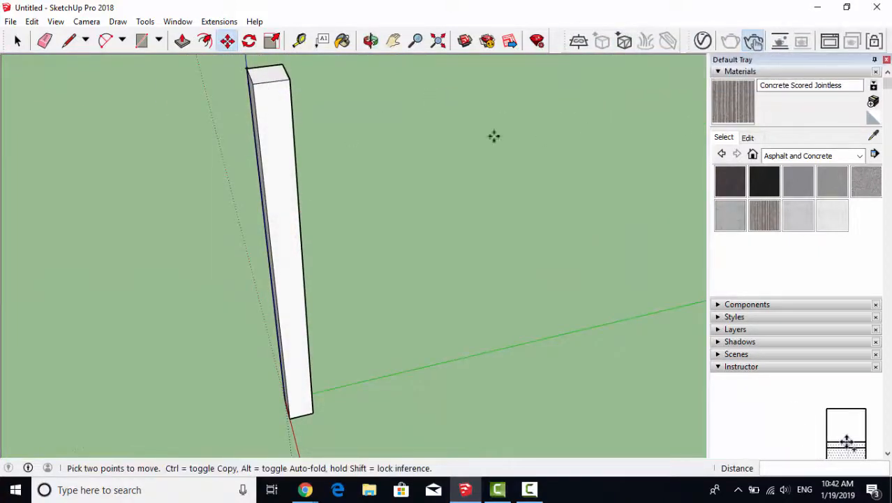
# Draw a narrow rectangle about 1.15 × 5.35 cm down from the top edge of the first post's face toward the copy.
pyautogui.scroll(2, 285, 80)
pyautogui.moveTo(285, 79); pyautogui.dragTo(233, 167, button='middle')
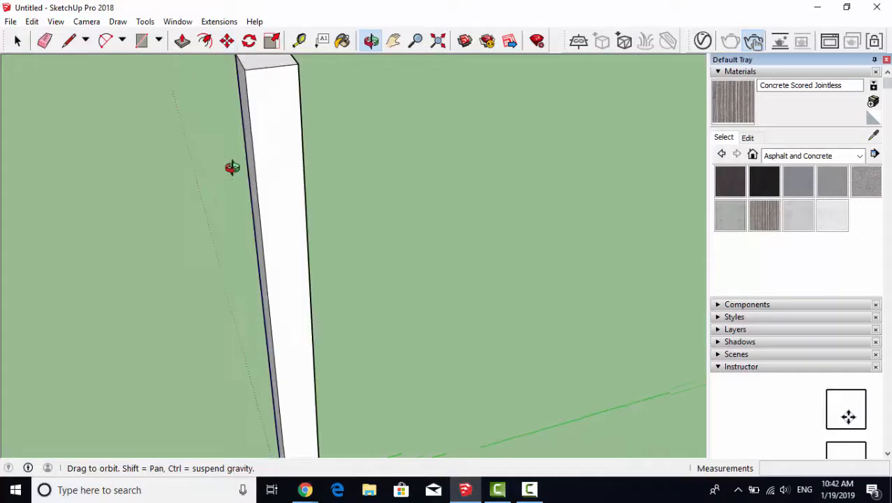
pyautogui.click(143, 40)
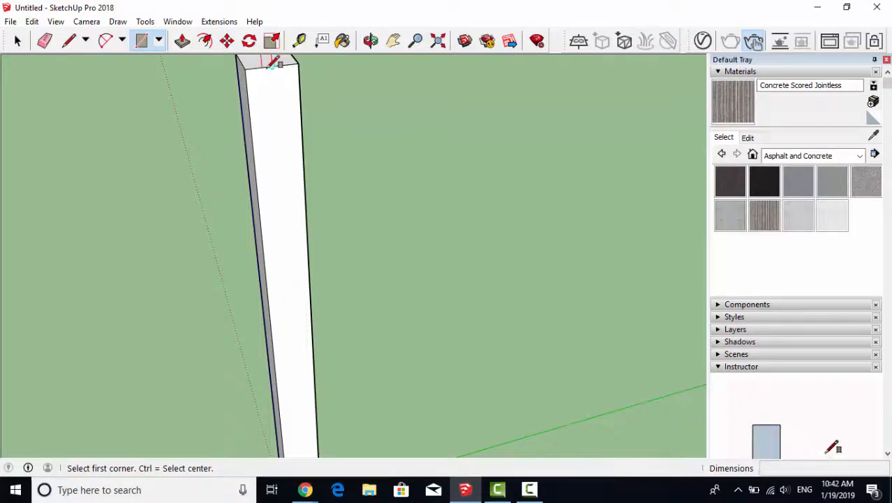
pyautogui.scroll(1, 285, 98)
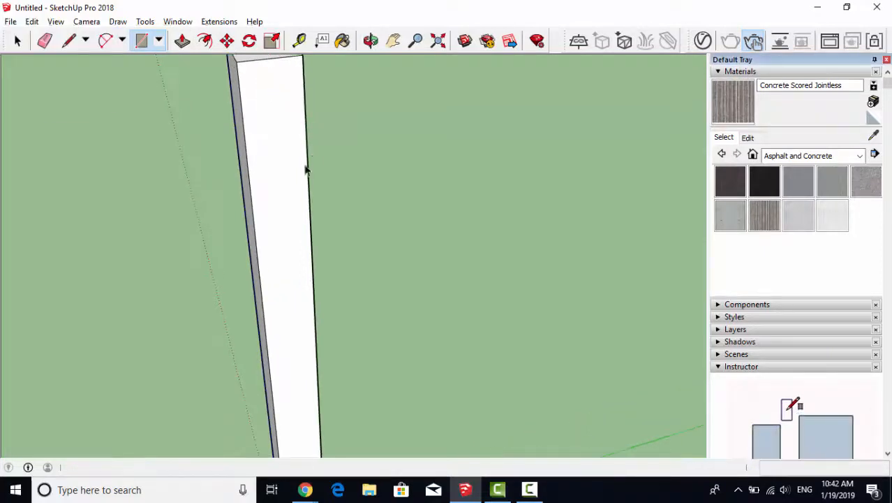
pyautogui.press('space')
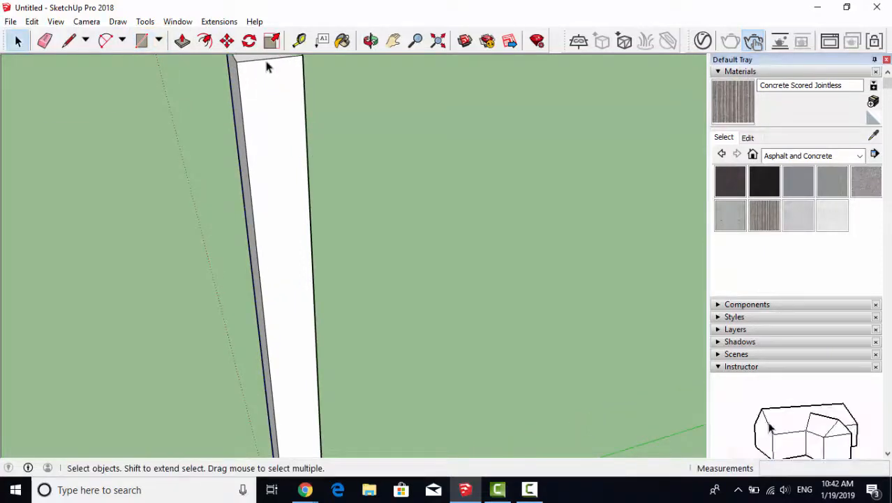
pyautogui.click(142, 41)
pyautogui.click(254, 60)
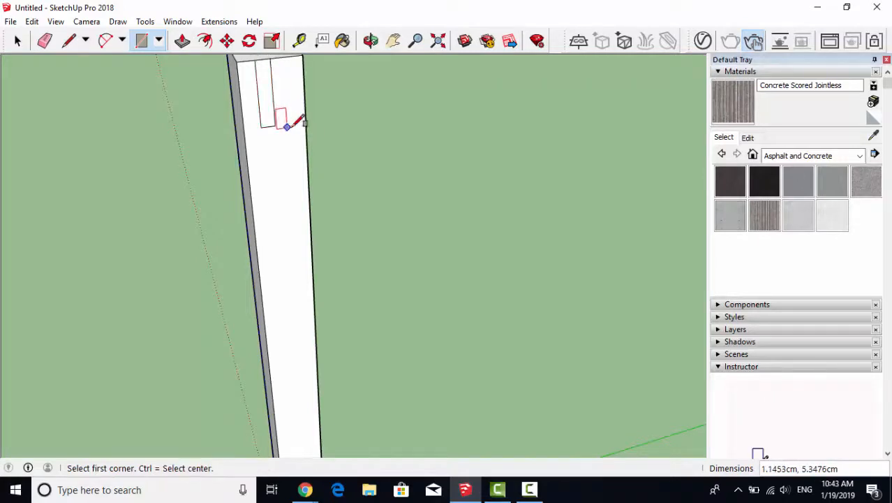
# Push/Pull the narrow rectangle out of the first post by about 4.77 cm to form a tab.
pyautogui.scroll(-3, 331, 155)
pyautogui.moveTo(346, 167); pyautogui.dragTo(383, 146, button='middle')
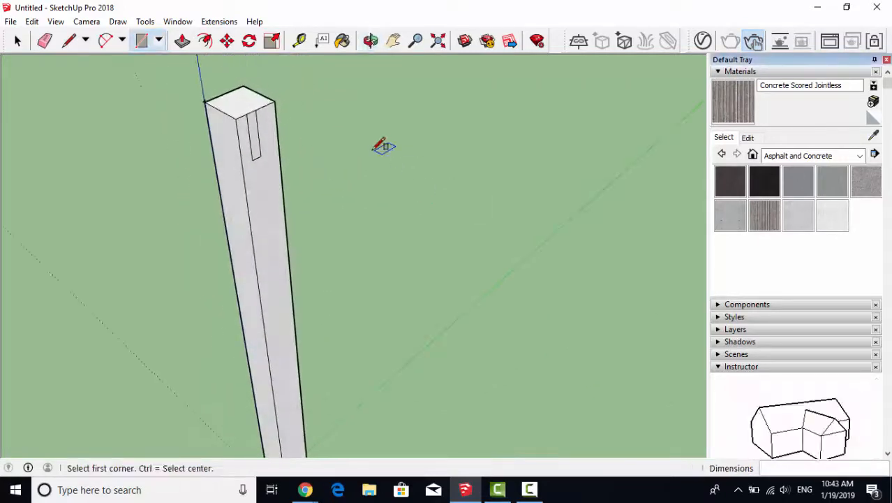
pyautogui.scroll(2, 259, 145)
pyautogui.moveTo(259, 146); pyautogui.dragTo(320, 223, button='middle')
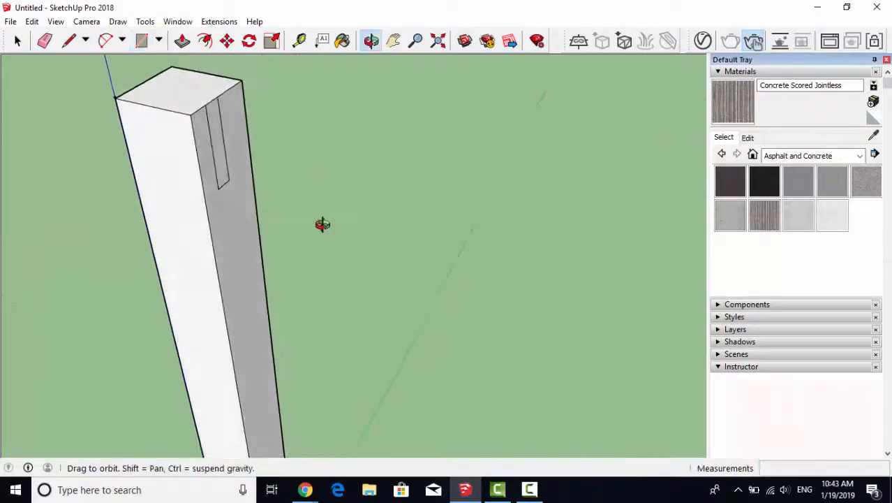
pyautogui.click(183, 40)
pyautogui.moveTo(230, 162); pyautogui.dragTo(299, 183)
# Push/Pull the tab's underside down about 3.70 cm to make it taller.
pyautogui.moveTo(341, 290); pyautogui.dragTo(294, 225, button='middle')
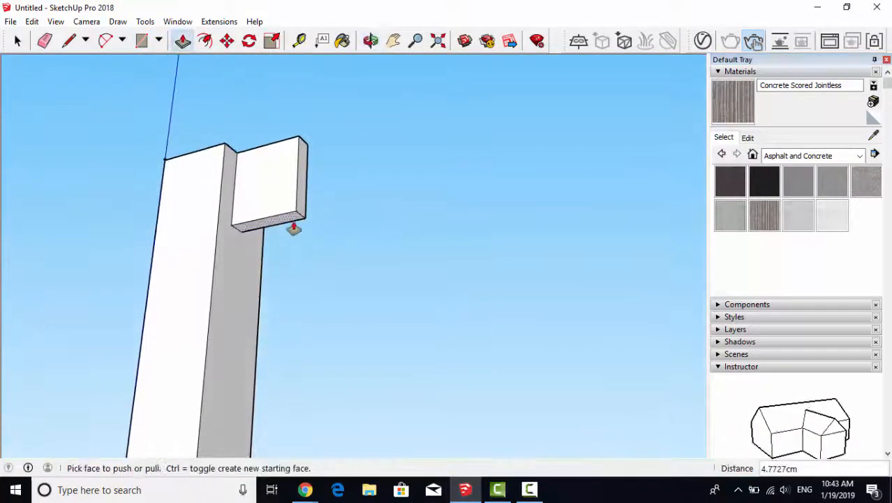
pyautogui.moveTo(295, 225); pyautogui.dragTo(288, 280)
pyautogui.moveTo(305, 309); pyautogui.dragTo(371, 434, button='middle')
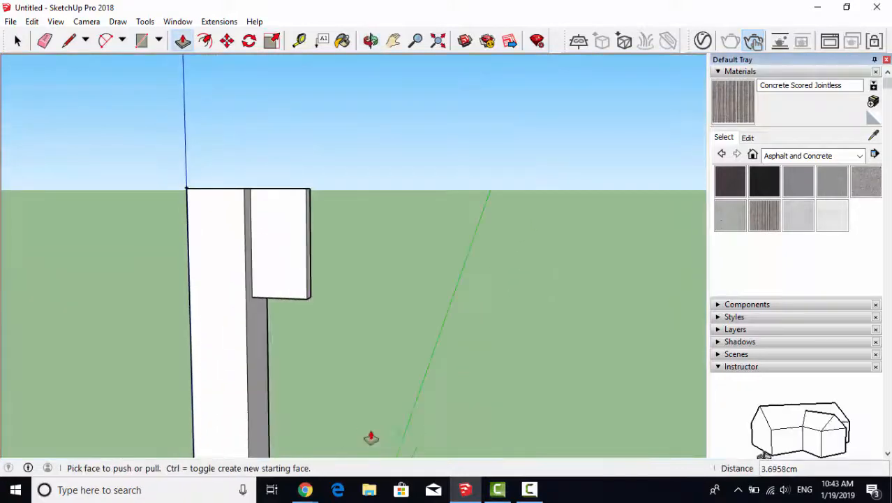
# Push/Pull the tab's side face by about 0.77 cm to adjust its thickness.
pyautogui.scroll(-3, 371, 434)
pyautogui.moveTo(412, 381); pyautogui.dragTo(370, 426, button='middle')
pyautogui.scroll(3, 411, 355)
pyautogui.moveTo(411, 355); pyautogui.dragTo(335, 419, button='middle')
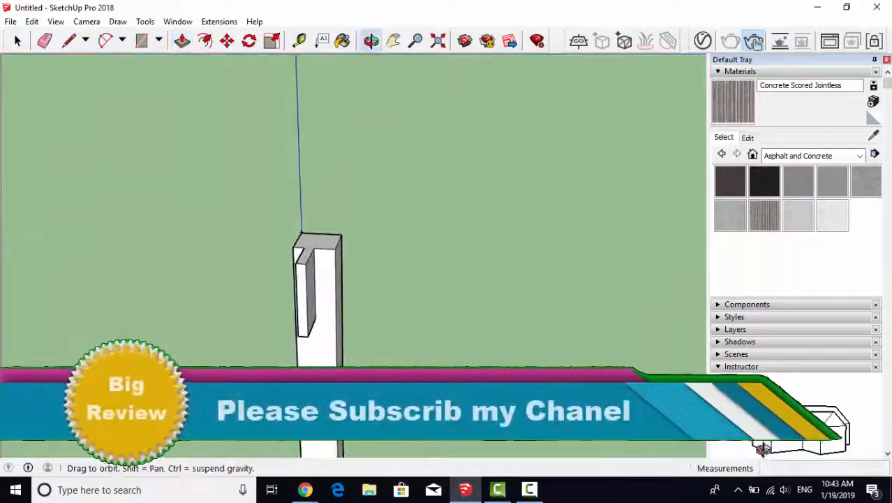
pyautogui.scroll(3, 345, 280)
pyautogui.click(299, 279)
pyautogui.moveTo(299, 278); pyautogui.dragTo(493, 366, button='middle')
pyautogui.scroll(-5, 454, 388)
pyautogui.moveTo(454, 402); pyautogui.dragTo(453, 392, button='middle')
pyautogui.scroll(4, 626, 396)
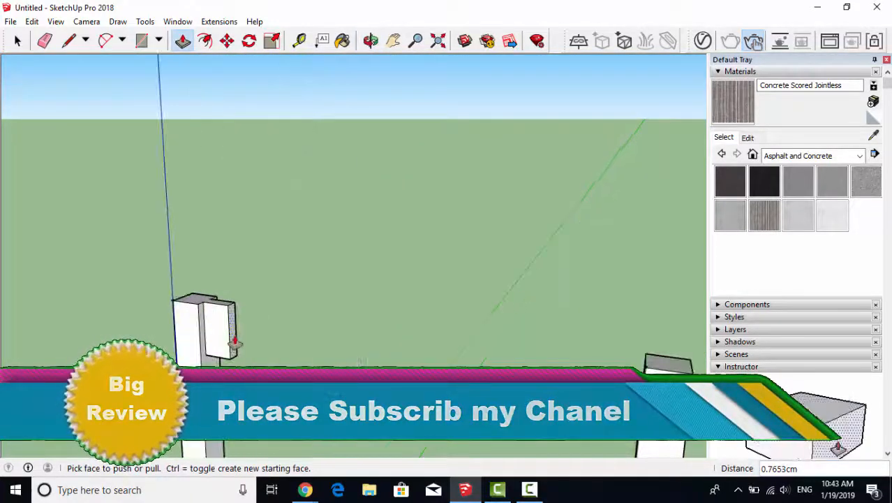
# Push/Pull the tab's end about 60.47 cm to the second post, forming a full rail.
pyautogui.click(235, 344)
pyautogui.click(644, 399)
pyautogui.moveTo(651, 402); pyautogui.dragTo(289, 338, button='middle')
pyautogui.scroll(-6, 309, 353)
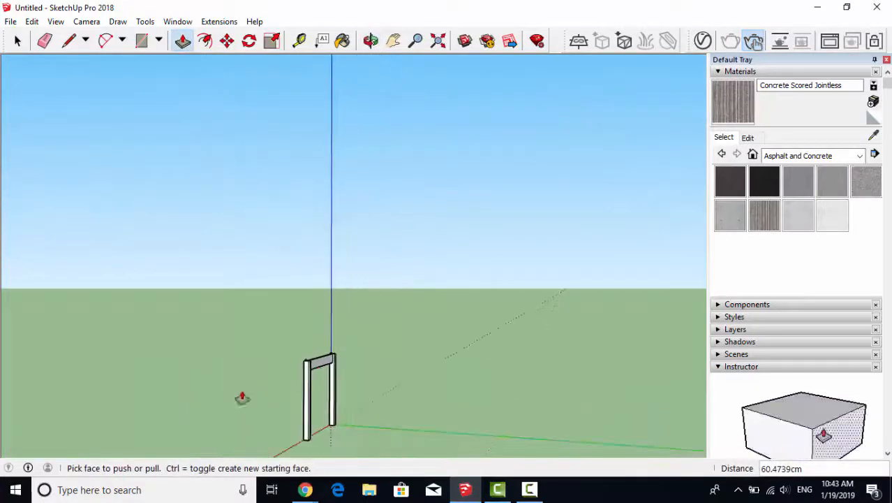
pyautogui.moveTo(241, 395); pyautogui.dragTo(502, 409, button='middle')
pyautogui.scroll(5, 356, 427)
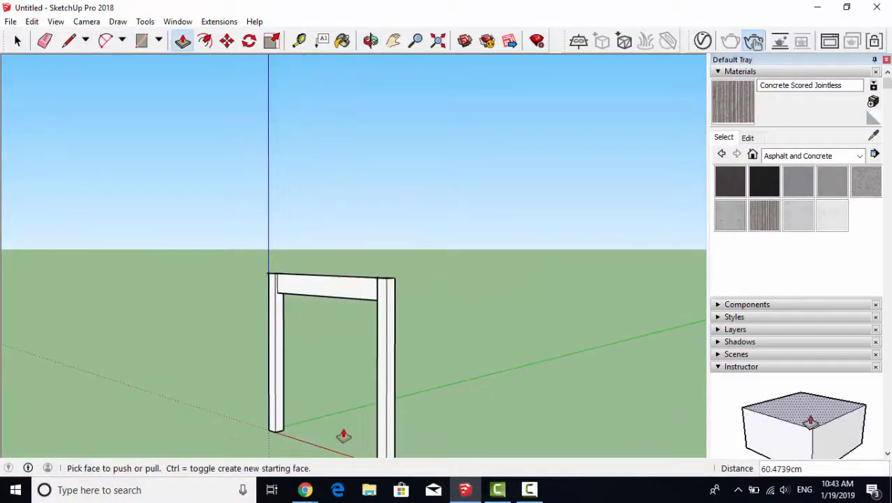
# Copy the complete two-post frame with its rail 75 cm along the green axis, and clear the selection.
pyautogui.click(393, 41)
pyautogui.moveTo(363, 239); pyautogui.dragTo(328, 130)
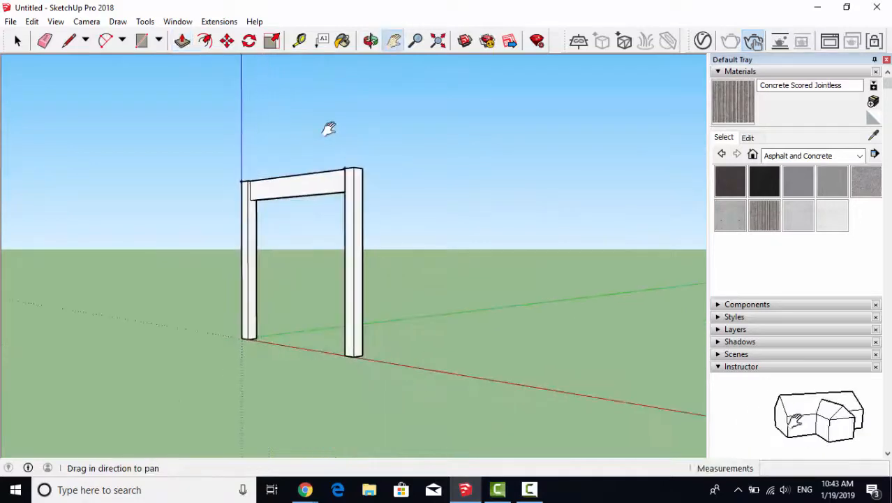
pyautogui.moveTo(363, 328); pyautogui.dragTo(208, 421)
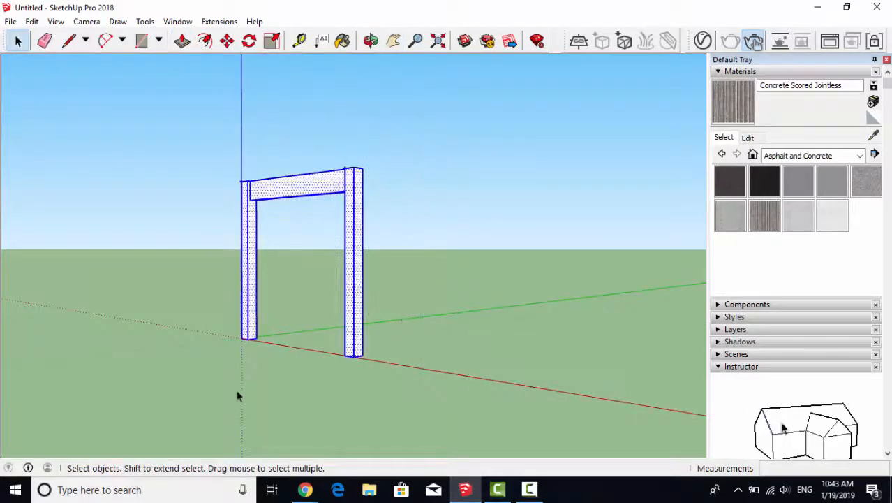
pyautogui.moveTo(404, 318); pyautogui.dragTo(217, 409, button='middle')
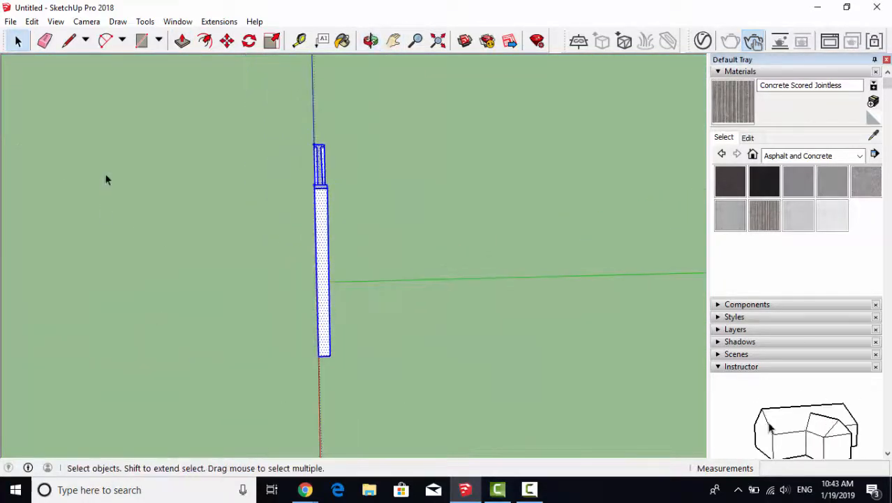
pyautogui.click(321, 264)
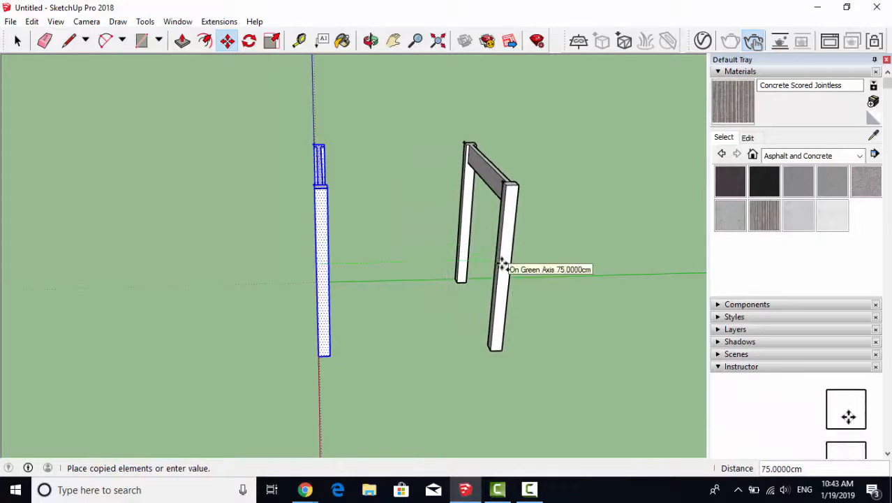
pyautogui.click(503, 263)
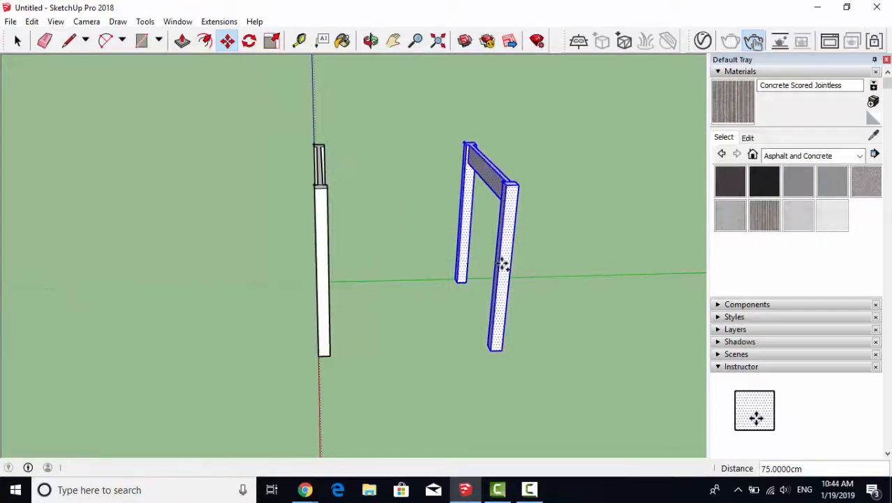
pyautogui.moveTo(504, 261); pyautogui.dragTo(586, 342, button='middle')
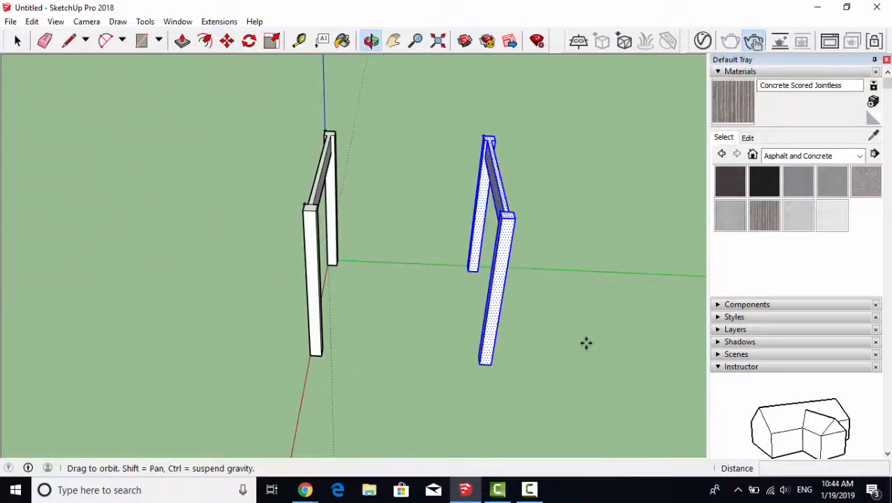
pyautogui.click(20, 43)
pyautogui.click(554, 273)
# Draw a rectangle across the tops of all four posts, between the outermost diagonally opposite corners.
pyautogui.moveTo(553, 272); pyautogui.dragTo(581, 229, button='middle')
pyautogui.scroll(3, 396, 208)
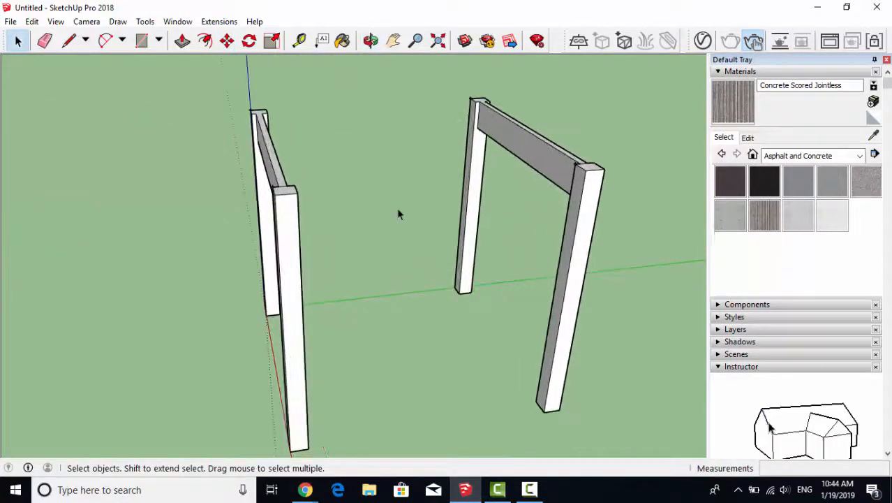
pyautogui.click(250, 109)
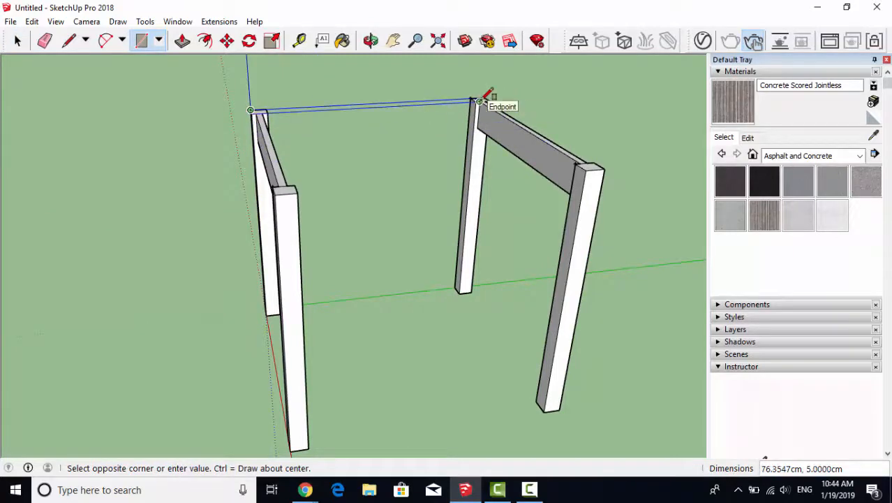
pyautogui.click(605, 168)
pyautogui.moveTo(564, 205); pyautogui.dragTo(186, 308, button='middle')
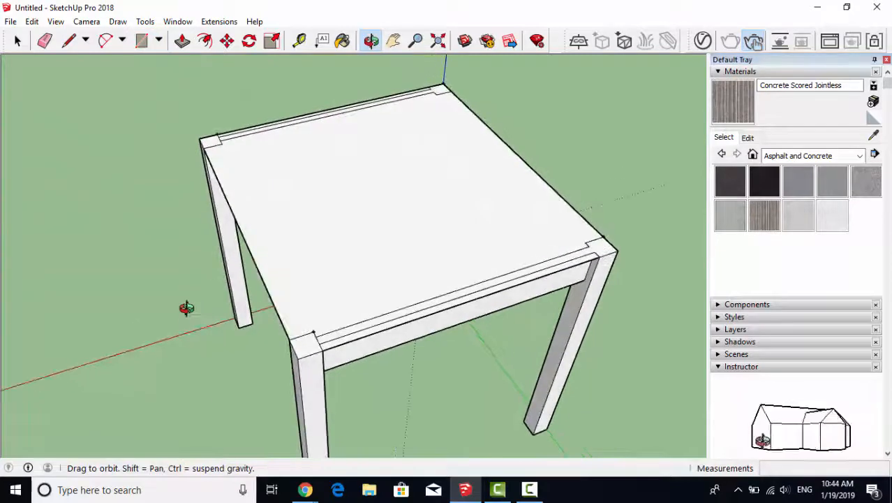
# Try to erase the post and rail outlines along one side of the tabletop face.
pyautogui.scroll(3, 397, 250)
pyautogui.moveTo(190, 237); pyautogui.dragTo(536, 285, button='middle')
pyautogui.scroll(3, 236, 122)
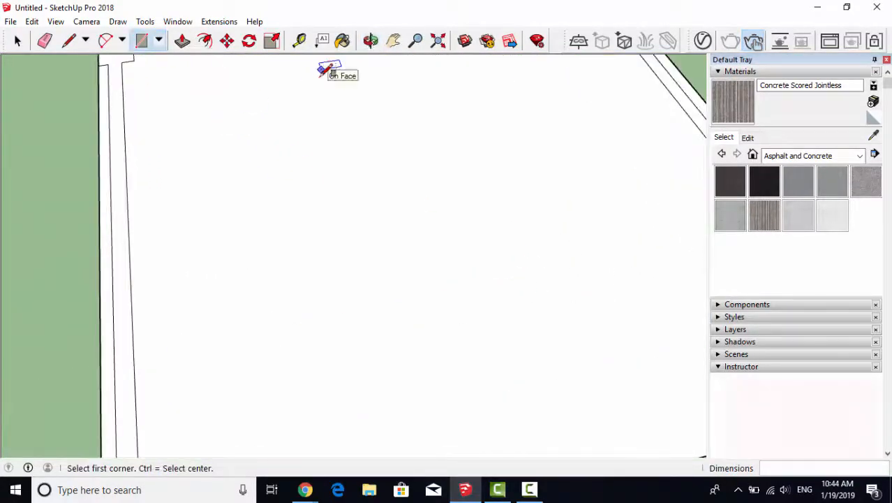
pyautogui.scroll(-5, 235, 210)
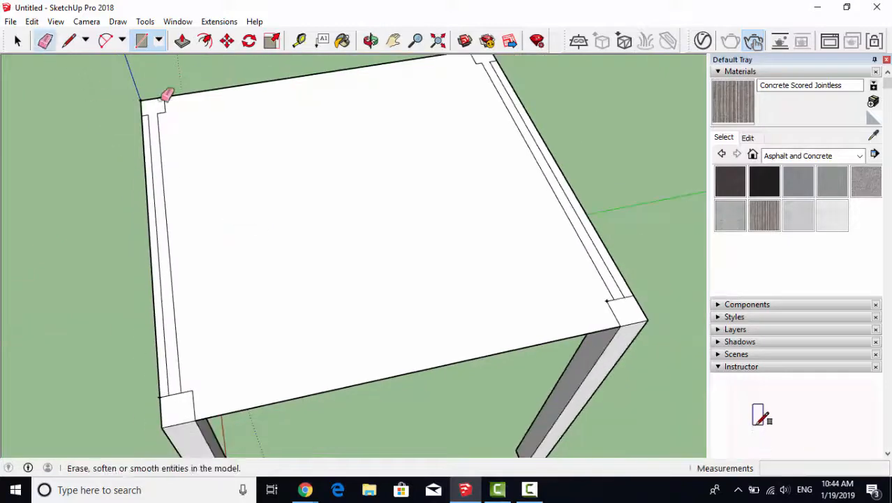
pyautogui.moveTo(179, 243); pyautogui.dragTo(201, 229, button='middle')
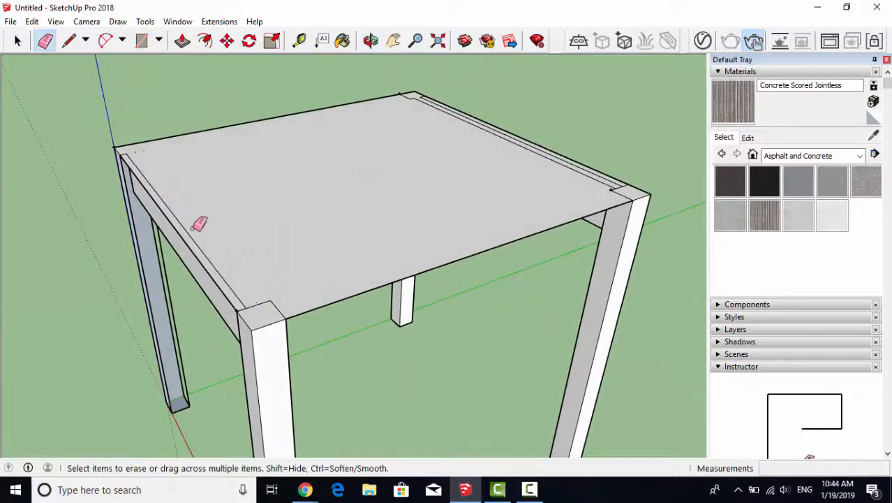
pyautogui.click(195, 232)
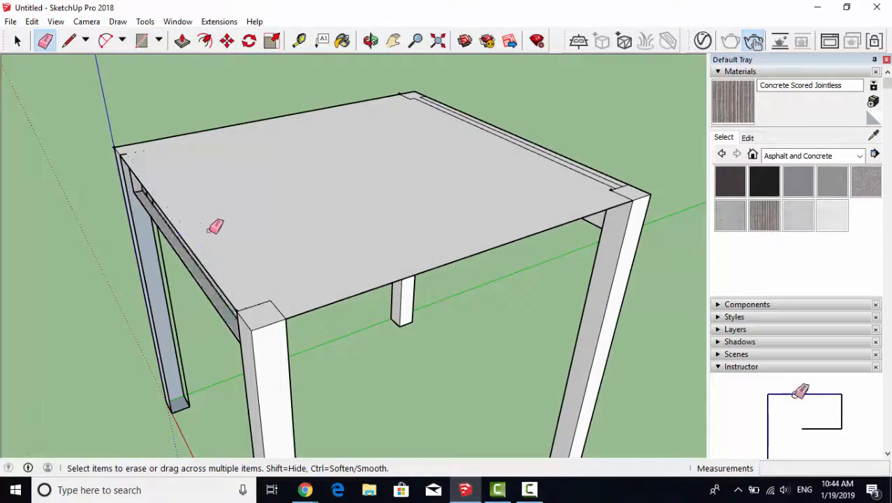
pyautogui.click(211, 230)
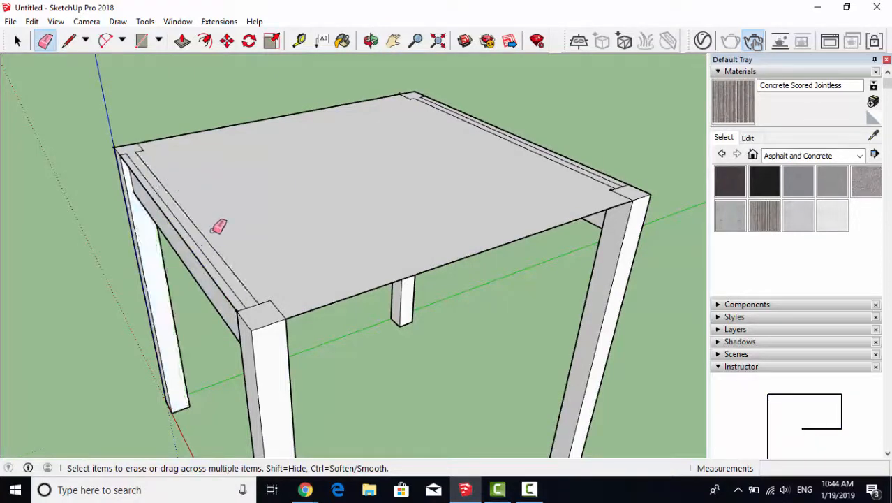
# Push/Pull the large central face upward to give the tabletop its thickness.
pyautogui.click(183, 41)
pyautogui.moveTo(357, 217); pyautogui.dragTo(393, 248)
pyautogui.moveTo(393, 248); pyautogui.dragTo(44, 241, button='middle')
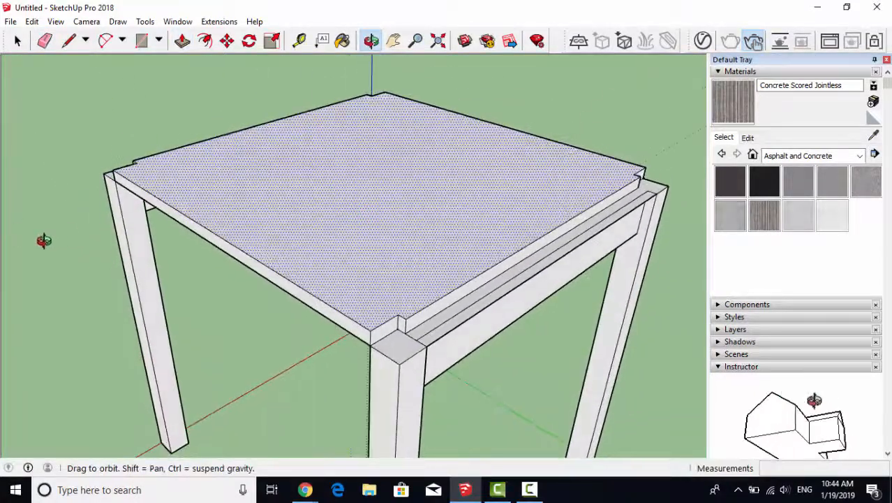
# Push/Pull the tabletop's side outward over the copied frame's rail, and extend the notched corner segment by about 5.90 cm.
pyautogui.scroll(3, 433, 308)
pyautogui.moveTo(432, 307); pyautogui.dragTo(482, 336)
pyautogui.moveTo(379, 342); pyautogui.dragTo(412, 412)
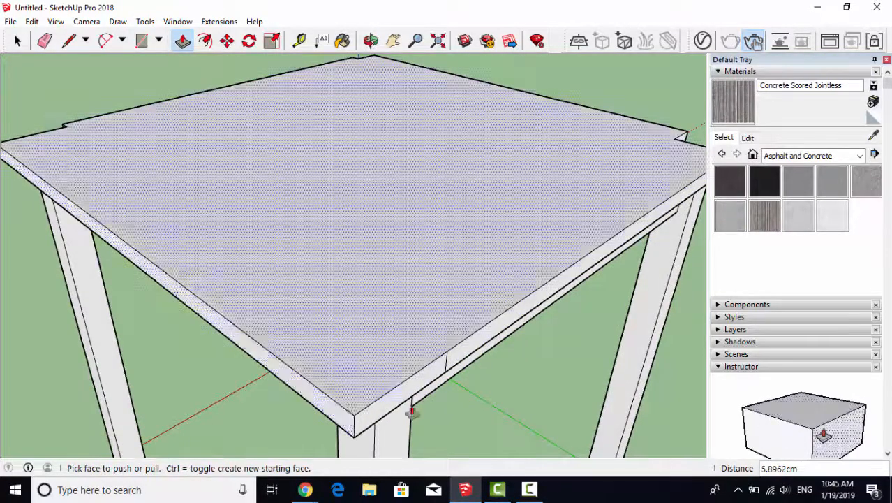
pyautogui.moveTo(412, 412); pyautogui.dragTo(239, 89, button='middle')
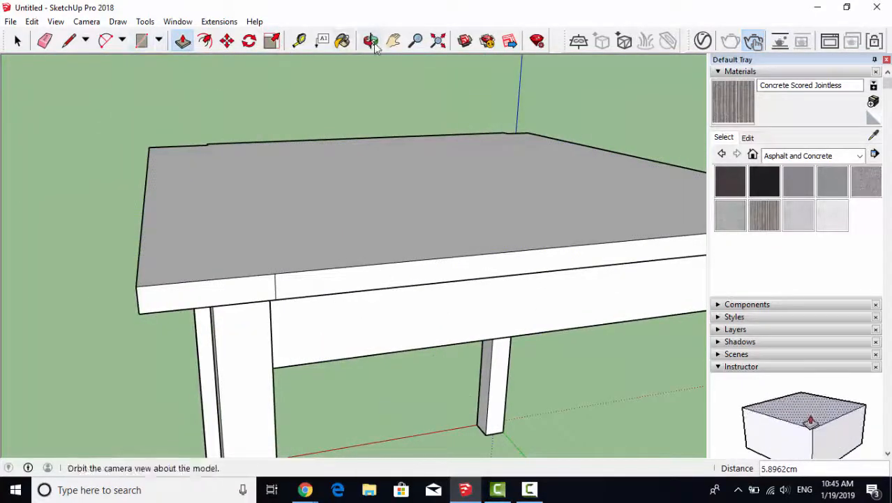
# Erase the leftover seam line on the extended tabletop edge near the corner.
pyautogui.click(46, 42)
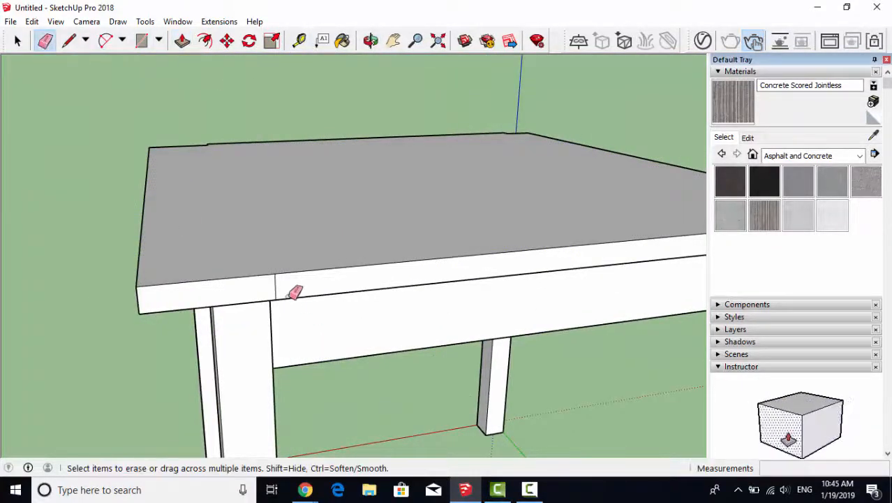
pyautogui.moveTo(175, 303); pyautogui.dragTo(429, 294, button='middle')
pyautogui.scroll(-2, 429, 295)
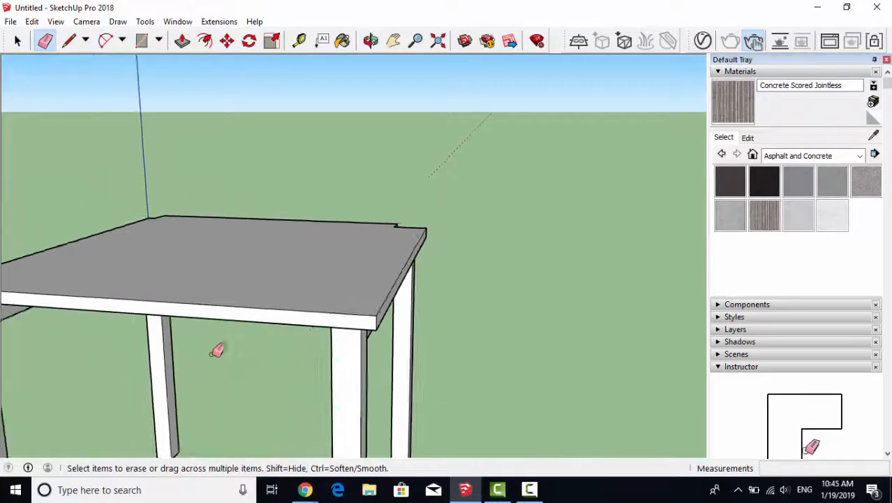
# Push/Pull the tabletop's opposite side outward about 7.62 cm over the original frame's rail.
pyautogui.scroll(-2, 212, 352)
pyautogui.moveTo(213, 352)
pyautogui.mouseDown(button='middle')
pyautogui.moveTo(249, 331)
pyautogui.moveTo(498, 294)
pyautogui.moveTo(349, 364)
pyautogui.moveTo(355, 392)
pyautogui.mouseUp(button='middle')
pyautogui.scroll(3, 355, 392)
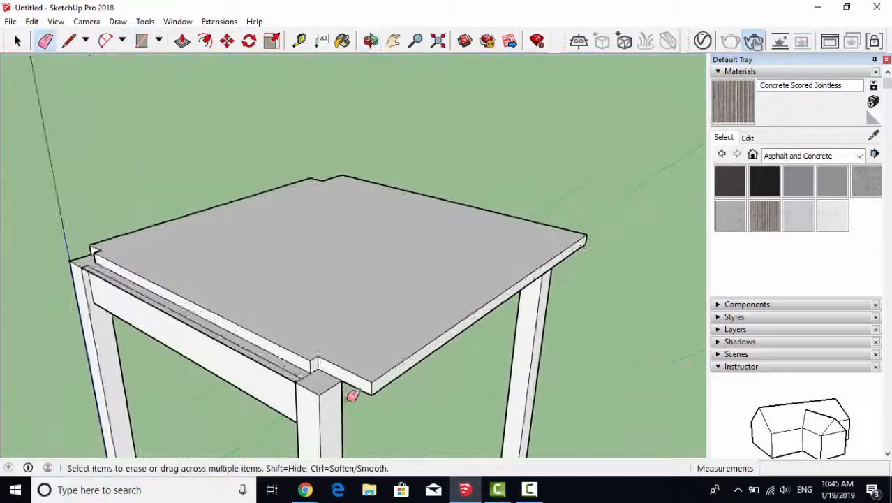
pyautogui.scroll(1, 347, 395)
pyautogui.click(182, 41)
pyautogui.click(385, 371)
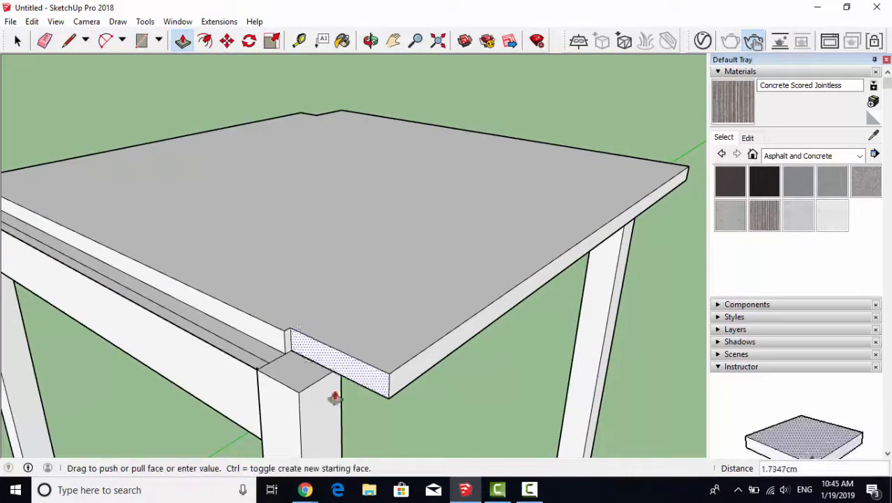
pyautogui.click(278, 419)
pyautogui.click(266, 340)
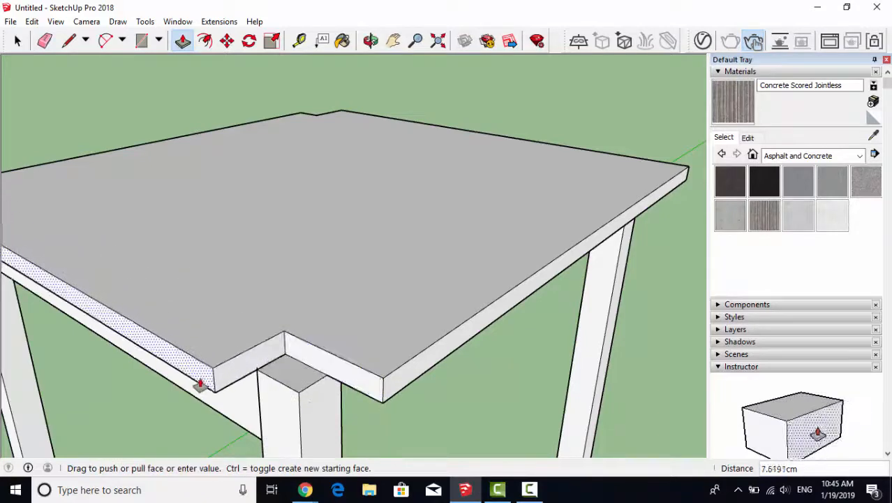
pyautogui.click(201, 383)
# Push/Pull the notched corner segment outward to fill the corner, moving it about 1.77 cm to sit flush with the side edge.
pyautogui.click(326, 368)
pyautogui.moveTo(245, 418); pyautogui.dragTo(265, 350, button='middle')
pyautogui.moveTo(201, 357); pyautogui.dragTo(303, 182, button='middle')
pyautogui.click(335, 143)
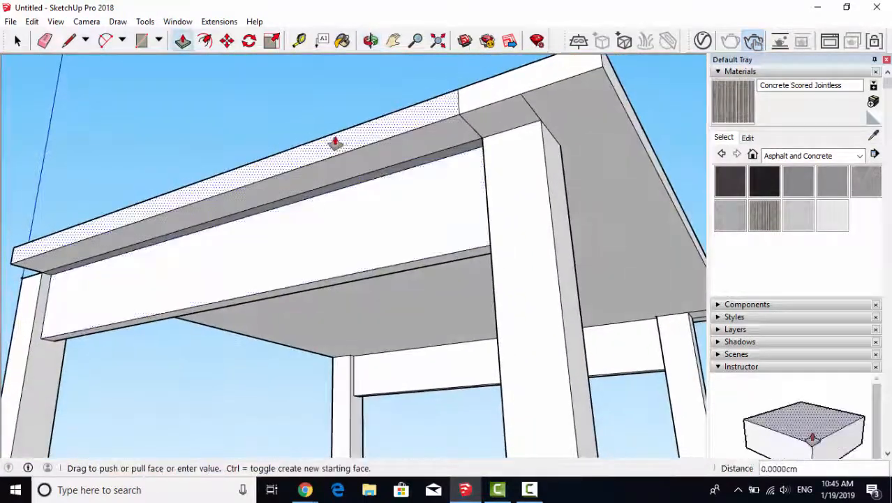
pyautogui.click(462, 91)
pyautogui.click(507, 83)
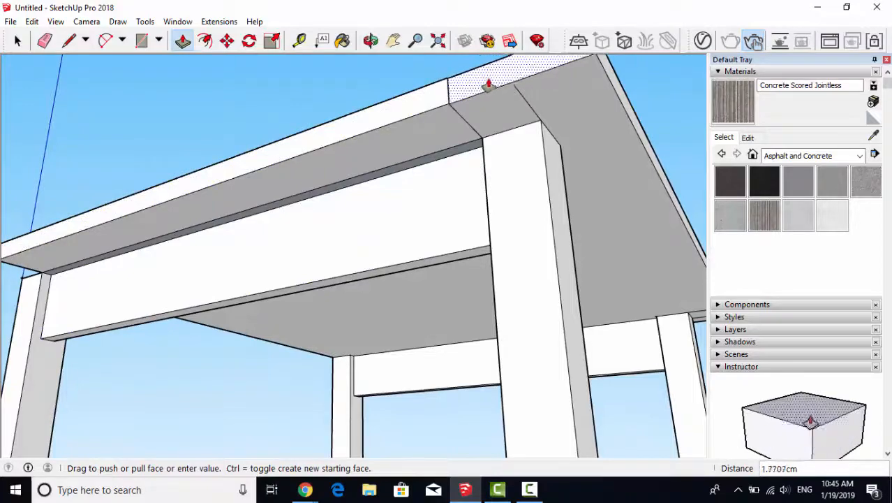
pyautogui.moveTo(486, 86); pyautogui.dragTo(386, 272, button='middle')
pyautogui.click(386, 272)
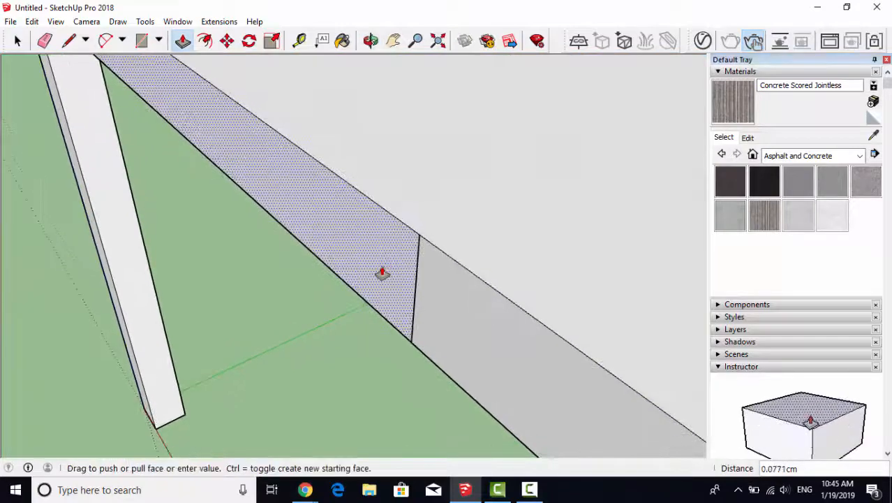
pyautogui.click(382, 269)
# Erase the seam line between the corner segment and the original frame's side of the tabletop.
pyautogui.click(45, 41)
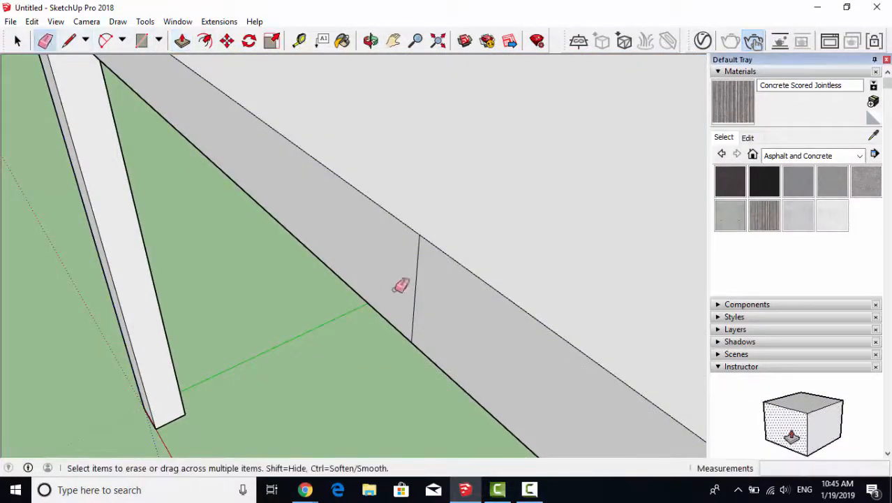
pyautogui.scroll(-3, 327, 266)
pyautogui.moveTo(341, 266)
pyautogui.mouseDown(button='middle')
pyautogui.moveTo(494, 294)
pyautogui.moveTo(521, 248)
pyautogui.moveTo(435, 279)
pyautogui.mouseUp(button='middle')
# Push/Pull the notch face above the first post outward about 5.76 cm to fill that tabletop corner.
pyautogui.scroll(-5, 488, 268)
pyautogui.scroll(6, 388, 259)
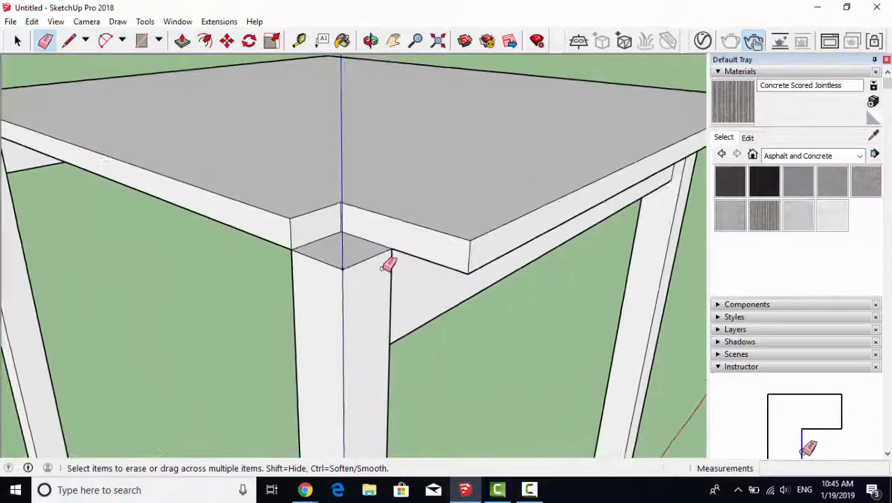
pyautogui.click(183, 41)
pyautogui.moveTo(407, 228); pyautogui.dragTo(352, 254)
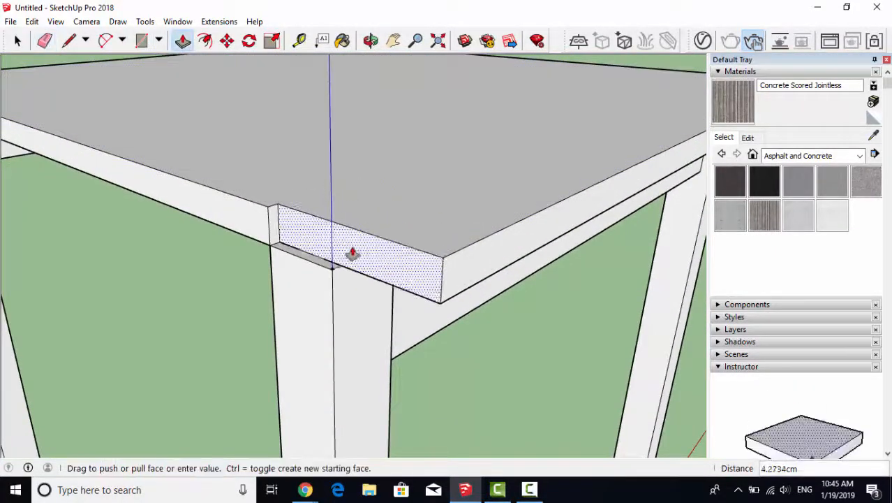
pyautogui.moveTo(306, 279); pyautogui.dragTo(263, 290)
pyautogui.moveTo(263, 290); pyautogui.dragTo(561, 317, button='middle')
pyautogui.scroll(-3, 403, 293)
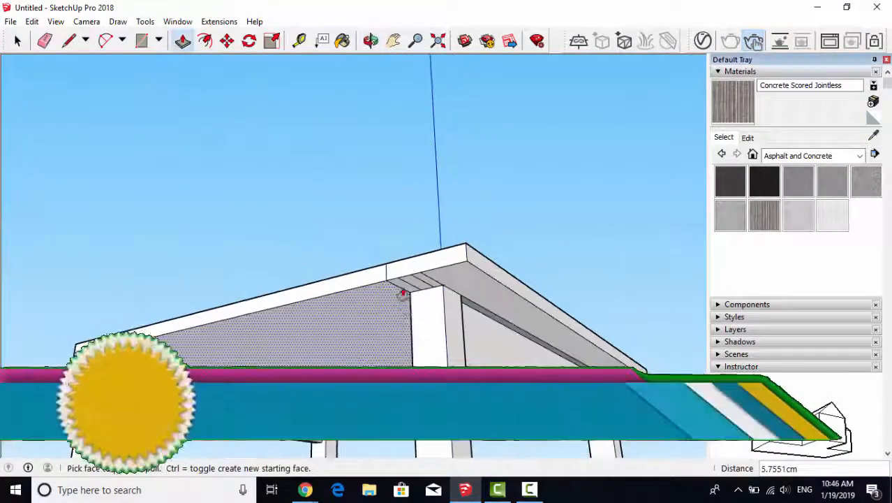
# Push/Pull the filled corner's edge face in small moves to sit flush with the adjoining tabletop edge.
pyautogui.scroll(6, 378, 287)
pyautogui.moveTo(390, 318); pyautogui.dragTo(431, 355)
pyautogui.scroll(-2, 493, 340)
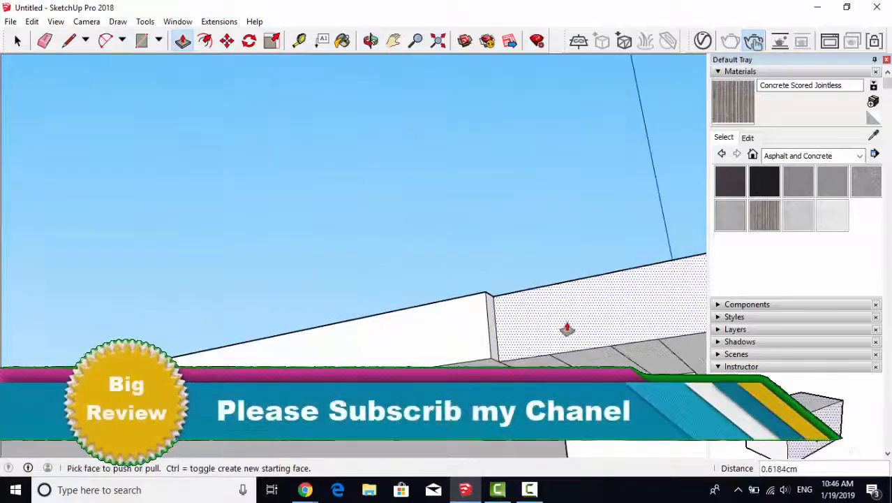
pyautogui.moveTo(566, 329); pyautogui.dragTo(561, 398, button='middle')
pyautogui.moveTo(499, 348); pyautogui.dragTo(500, 353)
pyautogui.moveTo(495, 334); pyautogui.dragTo(493, 392, button='middle')
pyautogui.scroll(2, 484, 323)
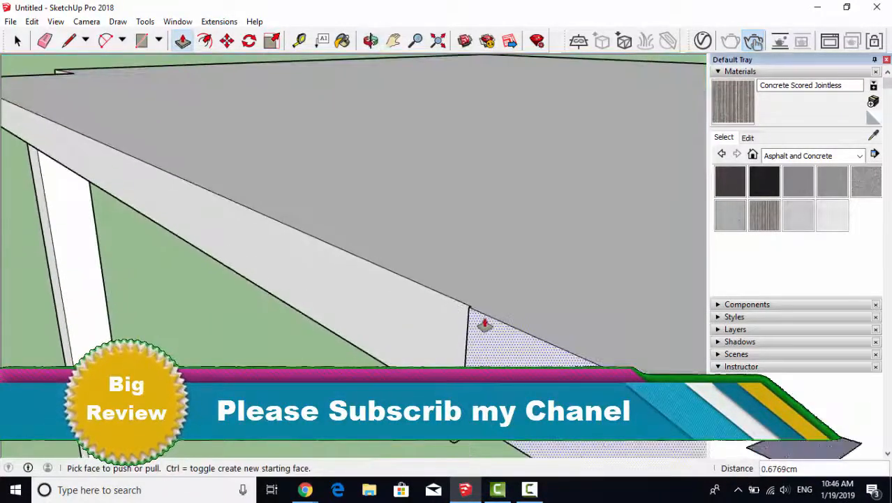
pyautogui.moveTo(484, 324); pyautogui.dragTo(488, 327)
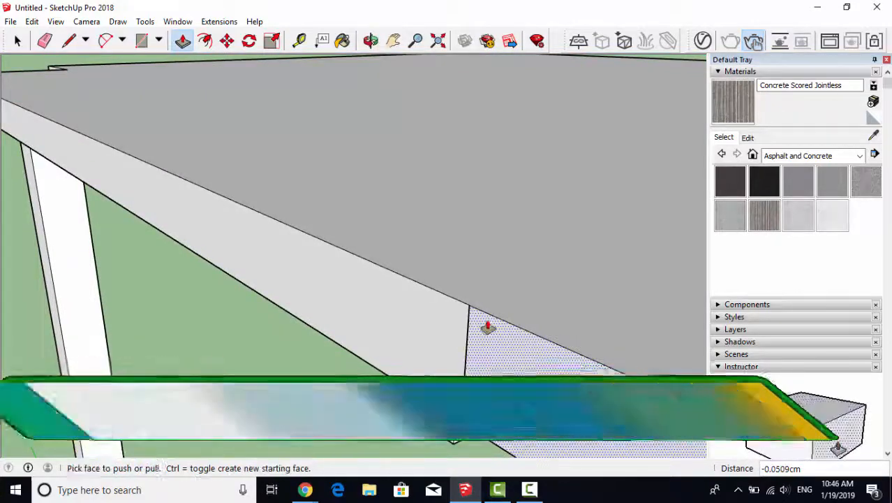
pyautogui.moveTo(488, 326)
pyautogui.mouseDown(button='middle')
pyautogui.moveTo(489, 308)
pyautogui.moveTo(482, 359)
pyautogui.moveTo(472, 325)
pyautogui.mouseUp(button='middle')
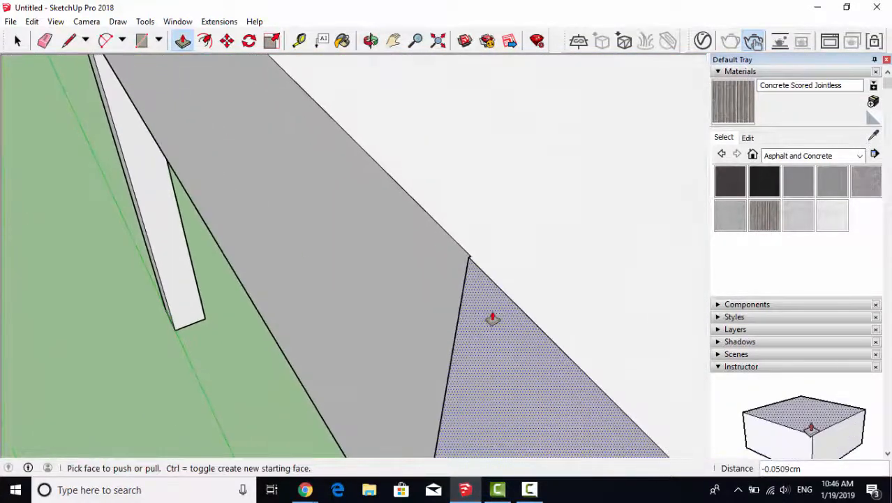
pyautogui.moveTo(419, 255); pyautogui.dragTo(416, 257)
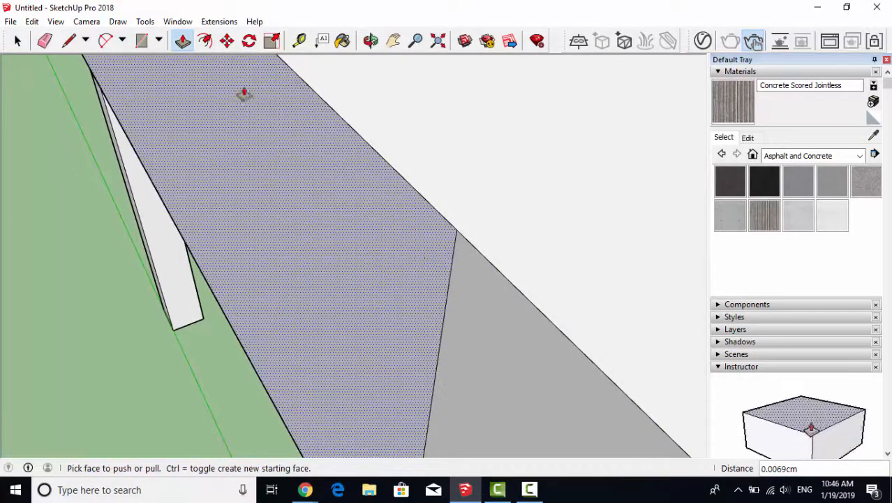
# Erase the seam line between the filled corner and the adjoining tabletop edge.
pyautogui.click(45, 40)
pyautogui.scroll(-7, 381, 250)
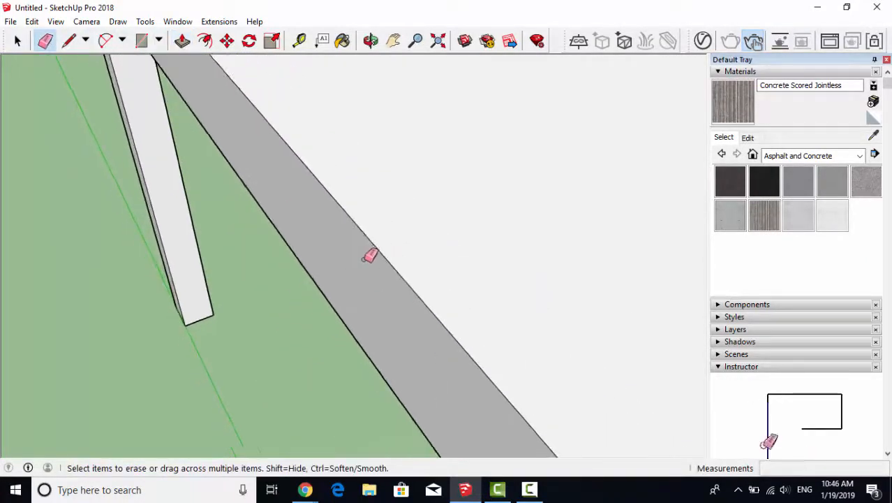
pyautogui.moveTo(366, 259)
pyautogui.mouseDown(button='middle')
pyautogui.moveTo(253, 245)
pyautogui.moveTo(544, 197)
pyautogui.moveTo(365, 225)
pyautogui.mouseUp(button='middle')
pyautogui.scroll(-2, 364, 225)
pyautogui.scroll(4, 143, 196)
# Push/Pull the last tabletop notch outward to fill the corner above the post, and erase the seam on the tabletop's edge.
pyautogui.moveTo(195, 278); pyautogui.dragTo(425, 201, button='middle')
pyautogui.click(181, 40)
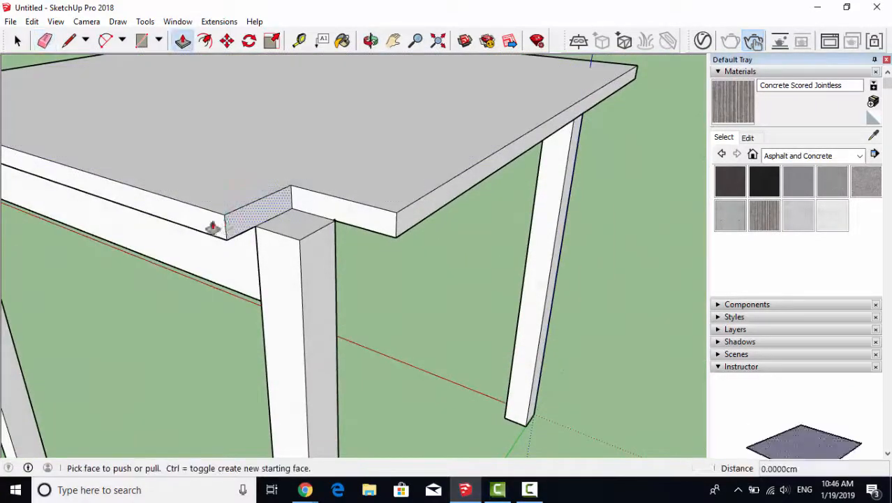
pyautogui.moveTo(212, 225); pyautogui.dragTo(155, 263)
pyautogui.moveTo(380, 218); pyautogui.dragTo(259, 259)
pyautogui.moveTo(259, 259)
pyautogui.mouseDown(button='middle')
pyautogui.moveTo(219, 189)
pyautogui.moveTo(195, 226)
pyautogui.moveTo(456, 334)
pyautogui.moveTo(430, 343)
pyautogui.mouseUp(button='middle')
pyautogui.click(43, 42)
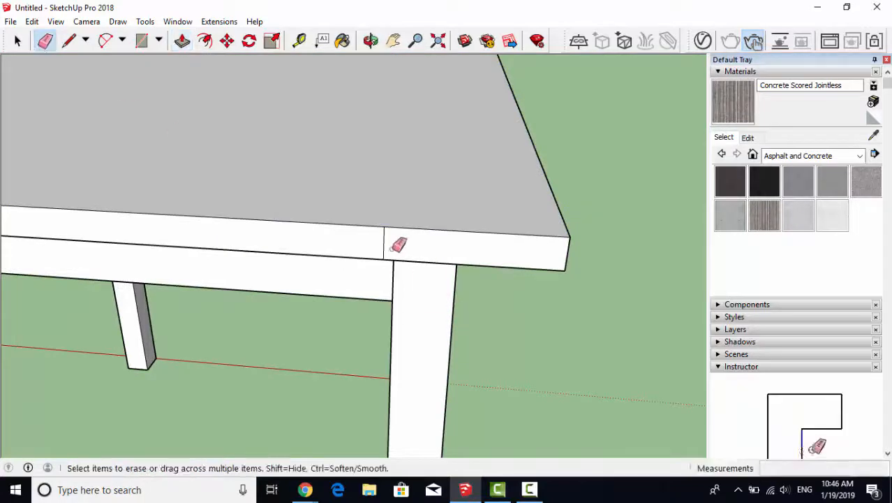
# Erase the leftover seam lines on the tabletop's underside around the leg corners.
pyautogui.moveTo(321, 257)
pyautogui.mouseDown(button='middle')
pyautogui.moveTo(266, 285)
pyautogui.moveTo(604, 216)
pyautogui.moveTo(603, 201)
pyautogui.moveTo(494, 250)
pyautogui.moveTo(424, 220)
pyautogui.moveTo(360, 173)
pyautogui.mouseUp(button='middle')
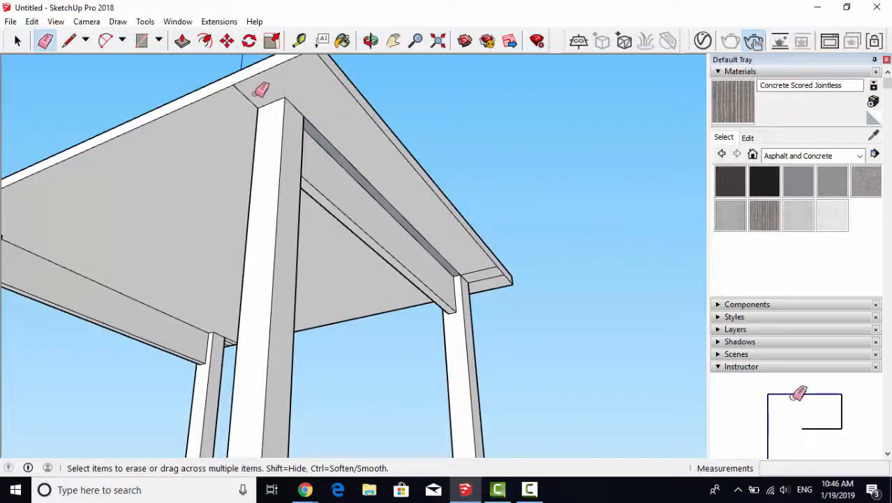
pyautogui.moveTo(330, 165); pyautogui.dragTo(300, 140, button='middle')
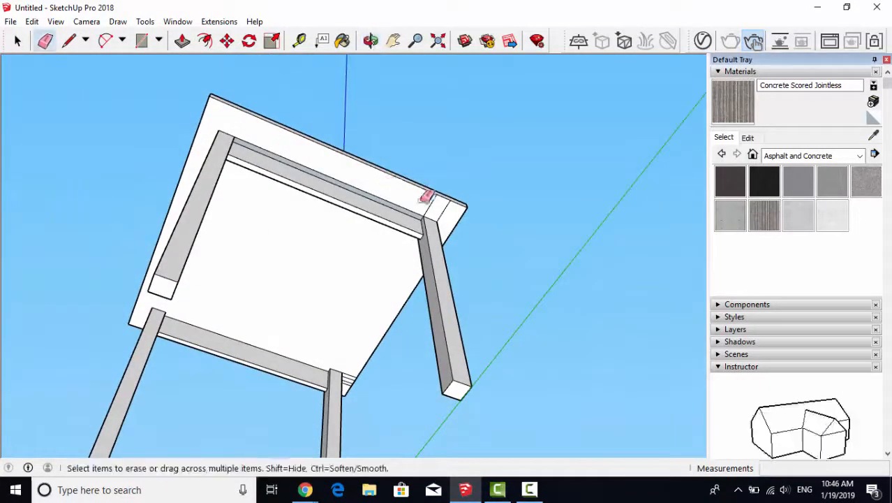
pyautogui.scroll(5, 448, 201)
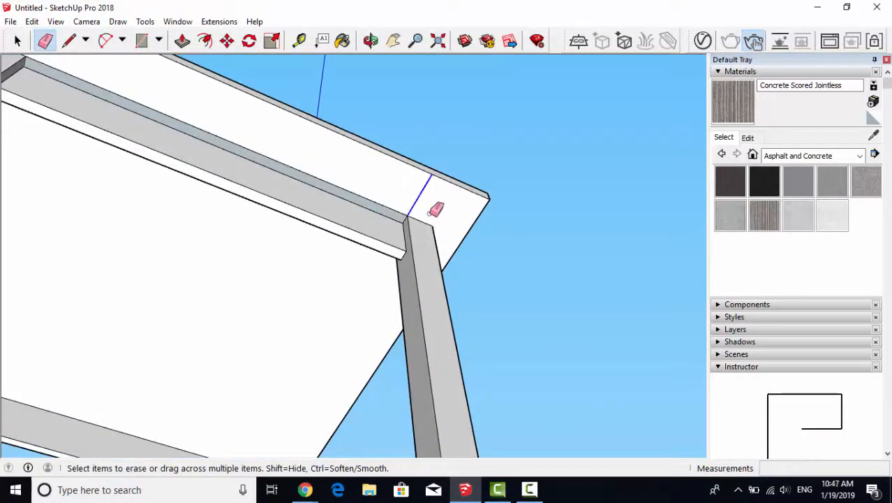
pyautogui.scroll(-5, 435, 210)
pyautogui.moveTo(412, 225)
pyautogui.mouseDown(button='middle')
pyautogui.moveTo(388, 214)
pyautogui.moveTo(500, 238)
pyautogui.moveTo(295, 263)
pyautogui.moveTo(410, 279)
pyautogui.mouseUp(button='middle')
pyautogui.scroll(4, 189, 259)
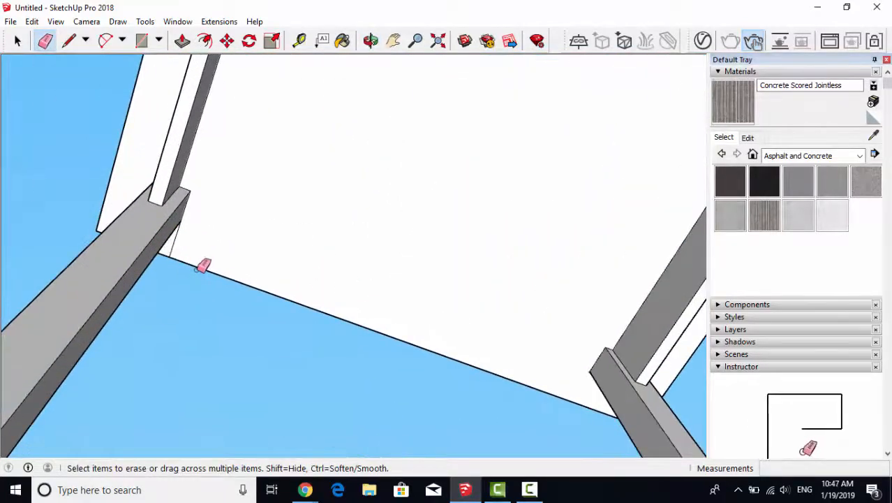
pyautogui.moveTo(112, 225)
pyautogui.mouseDown(button='middle')
pyautogui.moveTo(171, 255)
pyautogui.moveTo(386, 301)
pyautogui.moveTo(423, 319)
pyautogui.mouseUp(button='middle')
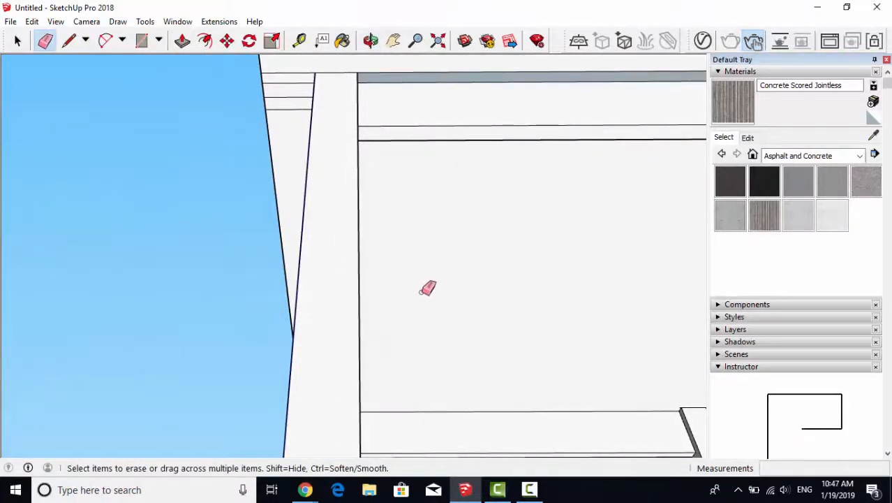
pyautogui.moveTo(310, 171)
pyautogui.mouseDown(button='middle')
pyautogui.moveTo(289, 149)
pyautogui.moveTo(315, 167)
pyautogui.moveTo(357, 113)
pyautogui.moveTo(347, 85)
pyautogui.mouseUp(button='middle')
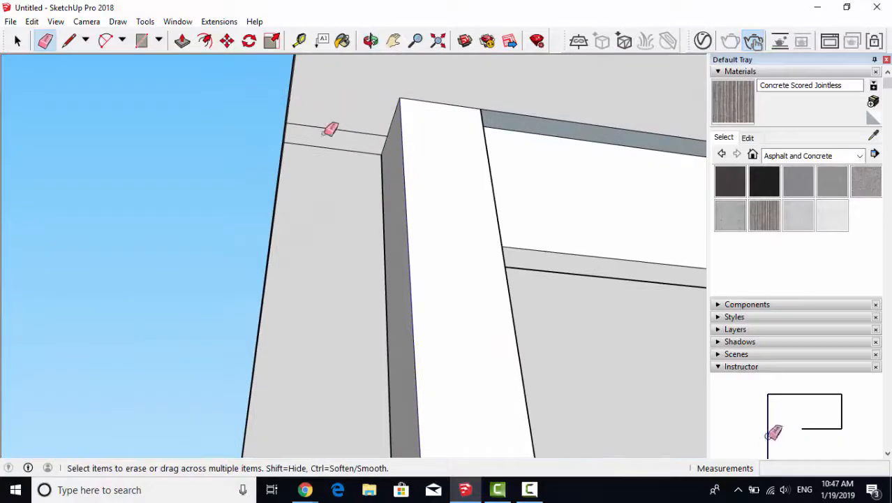
pyautogui.moveTo(327, 169)
pyautogui.mouseDown(button='middle')
pyautogui.moveTo(308, 322)
pyautogui.moveTo(329, 156)
pyautogui.moveTo(476, 178)
pyautogui.moveTo(206, 308)
pyautogui.moveTo(318, 323)
pyautogui.moveTo(408, 368)
pyautogui.moveTo(539, 332)
pyautogui.moveTo(364, 426)
pyautogui.moveTo(681, 355)
pyautogui.moveTo(569, 317)
pyautogui.moveTo(374, 332)
pyautogui.moveTo(522, 237)
pyautogui.moveTo(439, 385)
pyautogui.moveTo(467, 316)
pyautogui.moveTo(257, 343)
pyautogui.mouseUp(button='middle')
pyautogui.scroll(2, 521, 238)
pyautogui.scroll(-5, 516, 187)
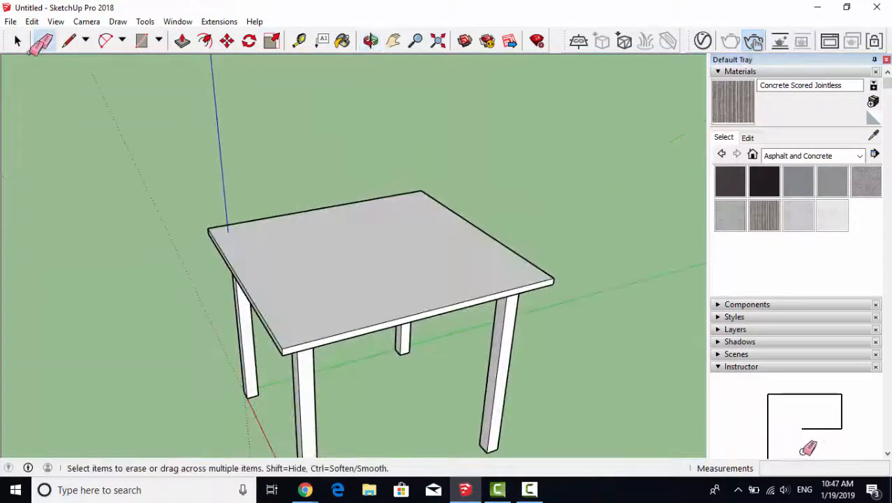
# Search 3D Warehouse for "flower pot" and browse the model results.
pyautogui.click(17, 40)
pyautogui.moveTo(109, 138)
pyautogui.mouseDown(button='middle')
pyautogui.moveTo(358, 310)
pyautogui.moveTo(299, 279)
pyautogui.mouseUp(button='middle')
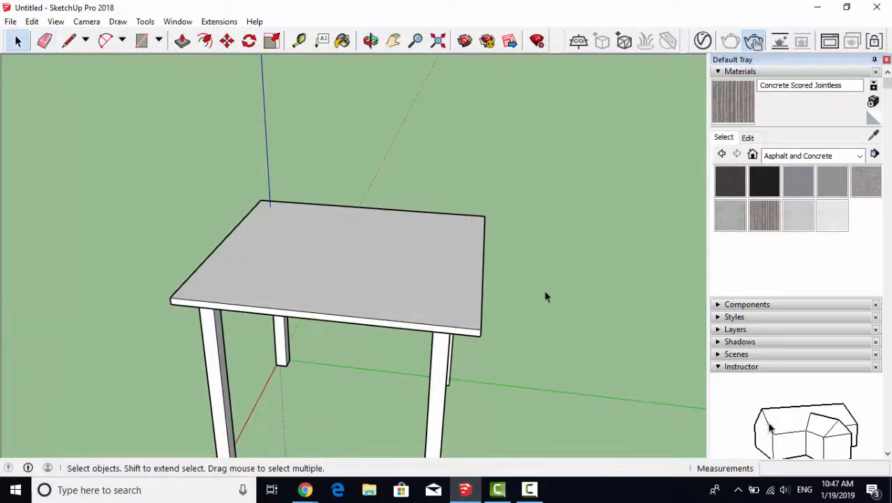
pyautogui.scroll(4, 395, 261)
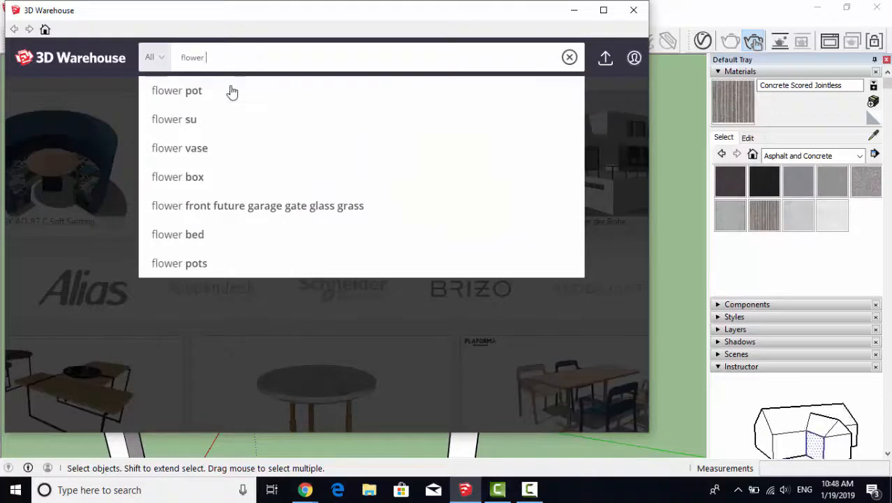
pyautogui.click(231, 92)
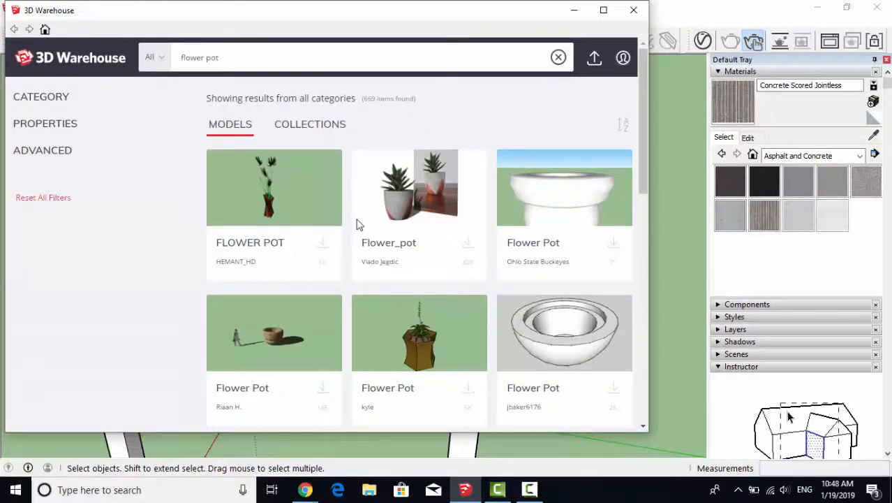
pyautogui.scroll(-2, 357, 224)
pyautogui.scroll(1, 358, 225)
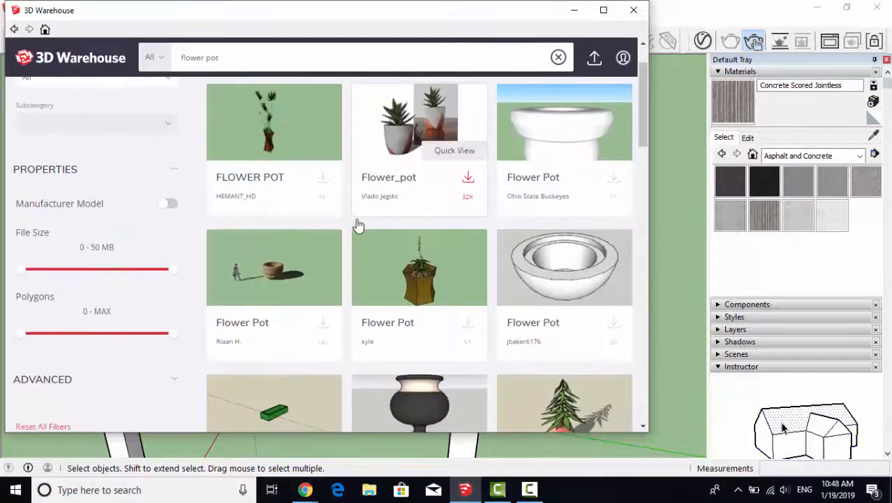
pyautogui.scroll(1, 358, 224)
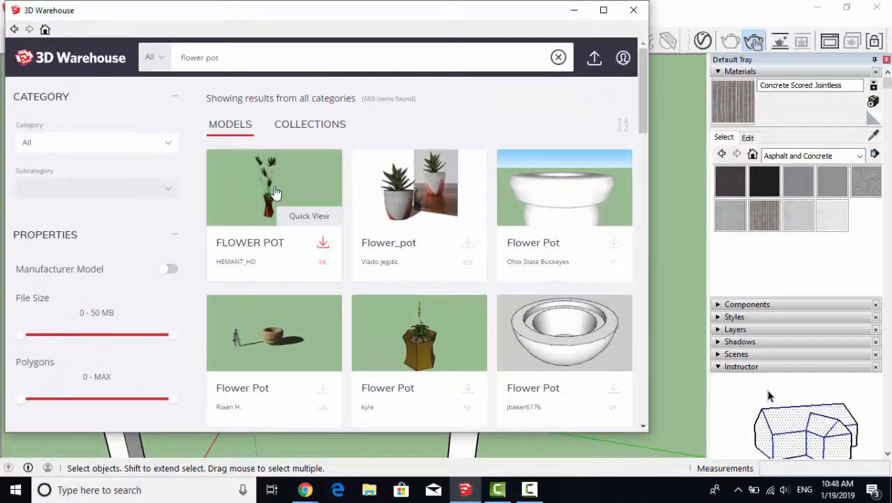
# Open the FLOWER POT model with the red twisted vase and load it directly into the SketchUp model.
pyautogui.click(274, 190)
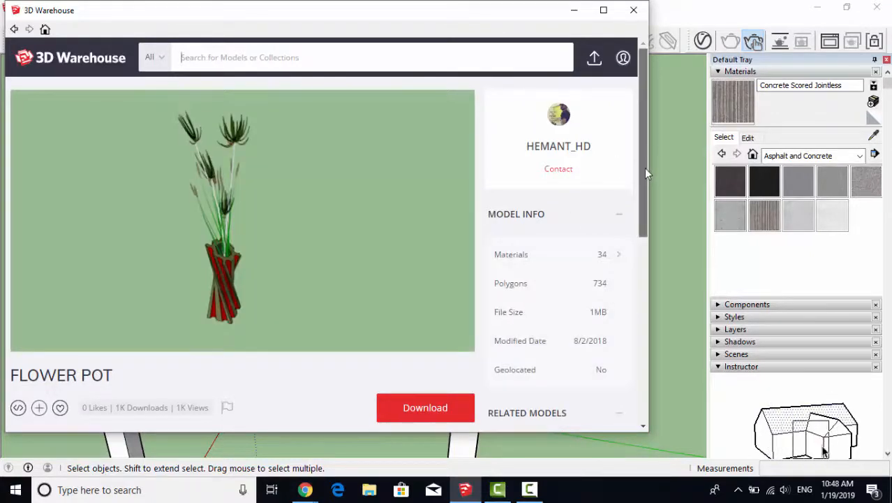
pyautogui.scroll(-3, 645, 167)
pyautogui.scroll(-5, 644, 326)
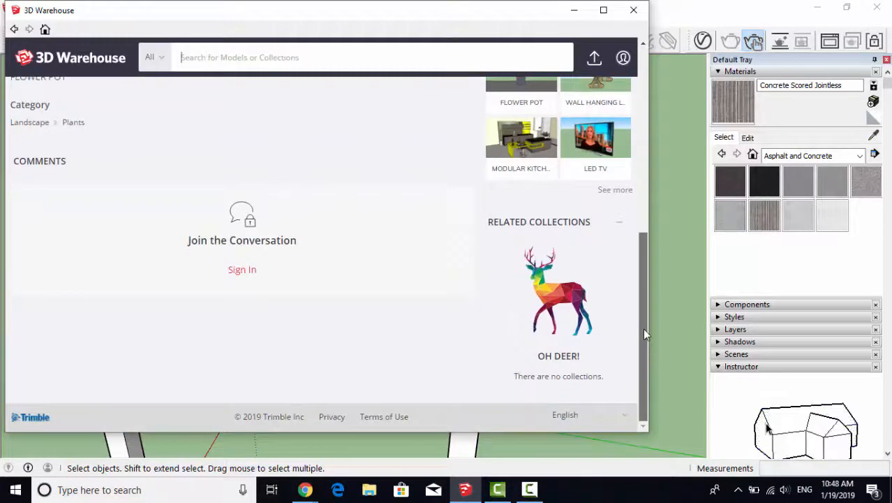
pyautogui.scroll(8, 646, 180)
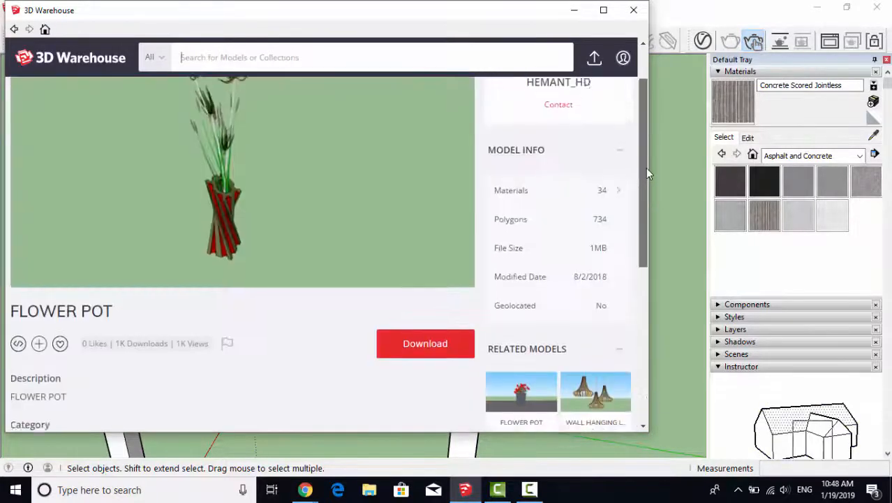
pyautogui.click(429, 370)
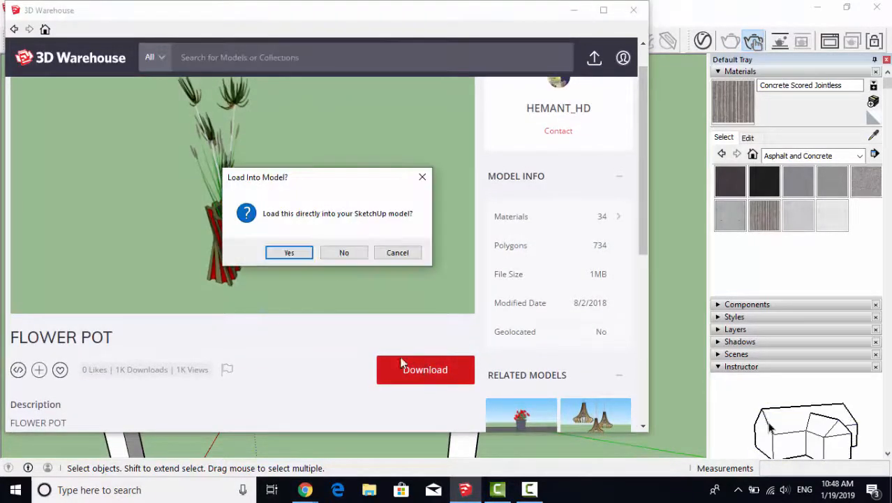
pyautogui.click(289, 253)
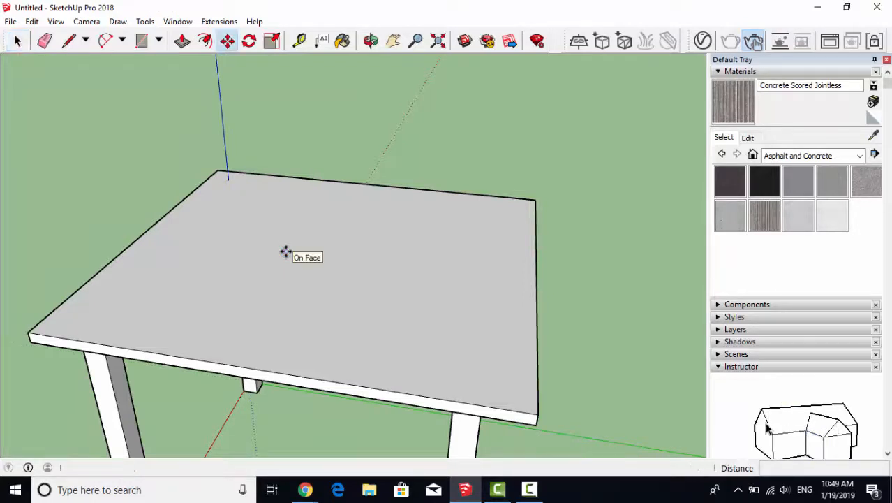
# Place the flower pot component on the open ground beside the table.
pyautogui.scroll(-6, 452, 245)
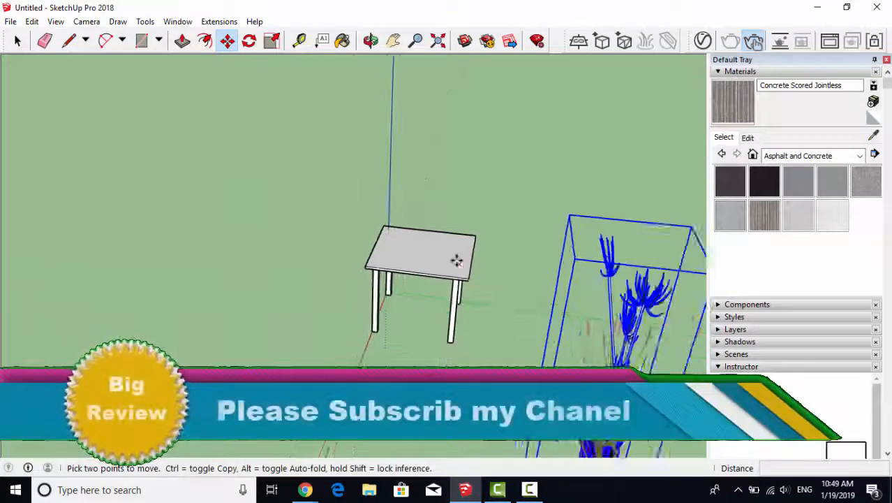
pyautogui.moveTo(548, 303); pyautogui.dragTo(584, 341, button='middle')
pyautogui.click(557, 357)
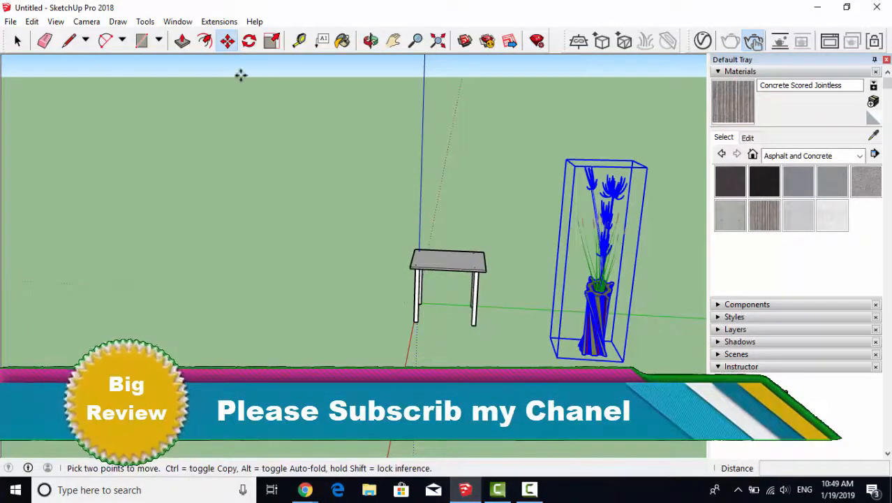
# Scale the flower pot down uniformly about its opposite corner to a size that suits the table.
pyautogui.click(272, 40)
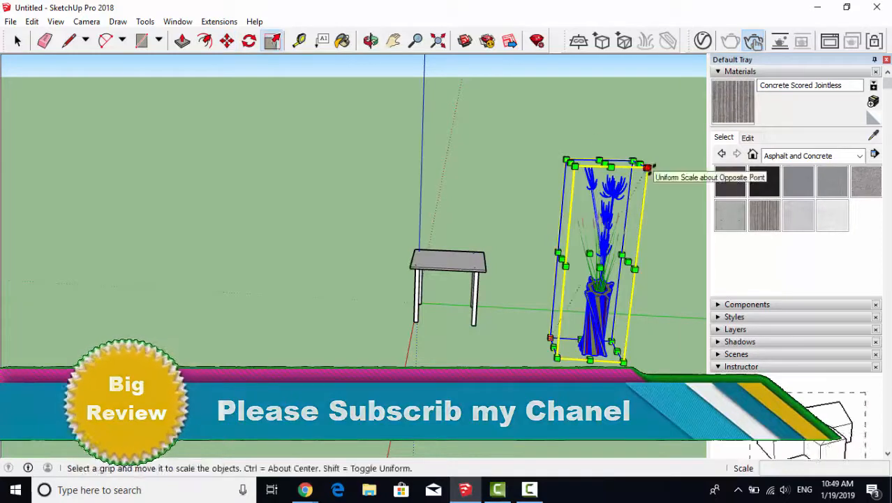
pyautogui.moveTo(648, 169); pyautogui.dragTo(564, 303)
pyautogui.moveTo(494, 329); pyautogui.dragTo(568, 338, button='middle')
pyautogui.scroll(3, 620, 328)
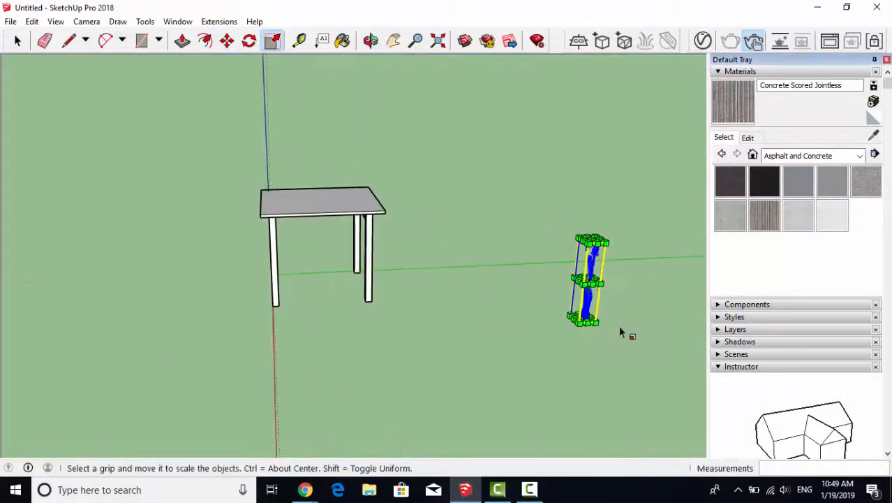
# Move the flower pot onto the tabletop, shift it sideways toward the middle, and deselect it.
pyautogui.press('m')
pyautogui.click(593, 279)
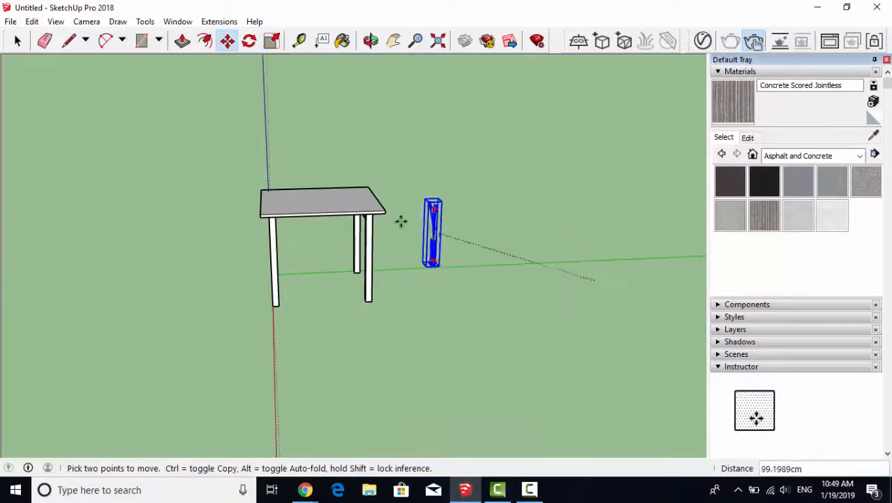
pyautogui.click(311, 178)
pyautogui.moveTo(311, 178); pyautogui.dragTo(410, 252, button='middle')
pyautogui.scroll(3, 354, 228)
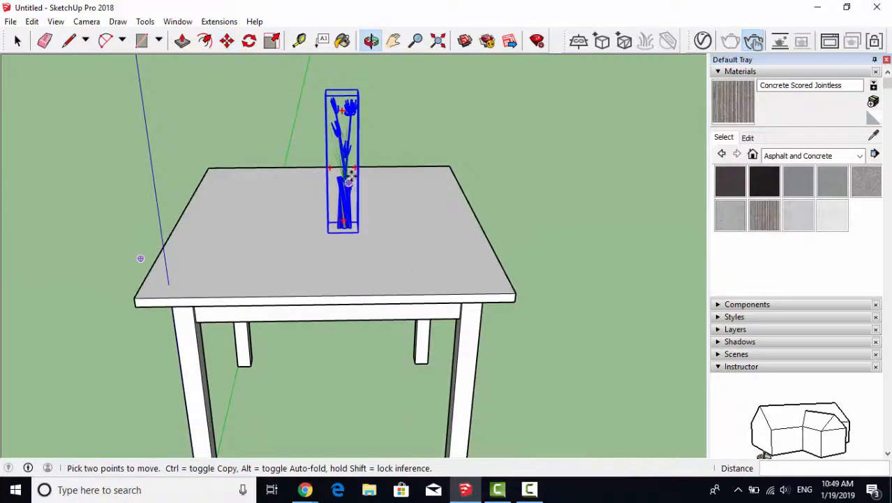
pyautogui.click(349, 182)
pyautogui.press('space')
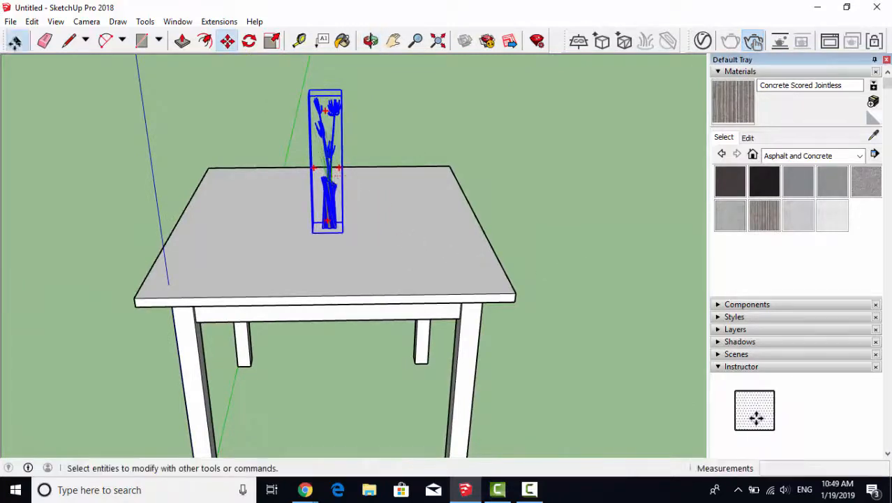
pyautogui.click(619, 262)
# Frame the whole table with its flower pot in a corner perspective and render the view with V-Ray.
pyautogui.moveTo(618, 262); pyautogui.dragTo(10, 260, button='middle')
pyautogui.moveTo(357, 266); pyautogui.dragTo(441, 405, button='middle')
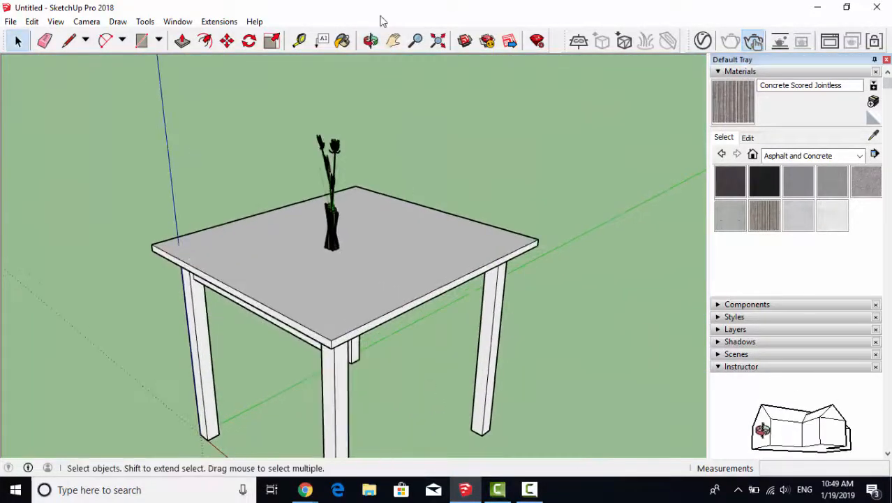
pyautogui.click(394, 40)
pyautogui.moveTo(400, 155); pyautogui.dragTo(399, 97)
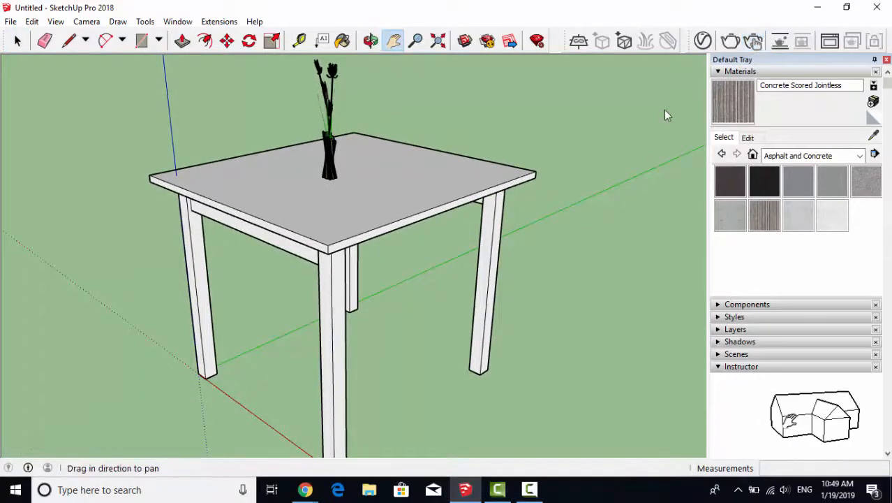
pyautogui.click(760, 43)
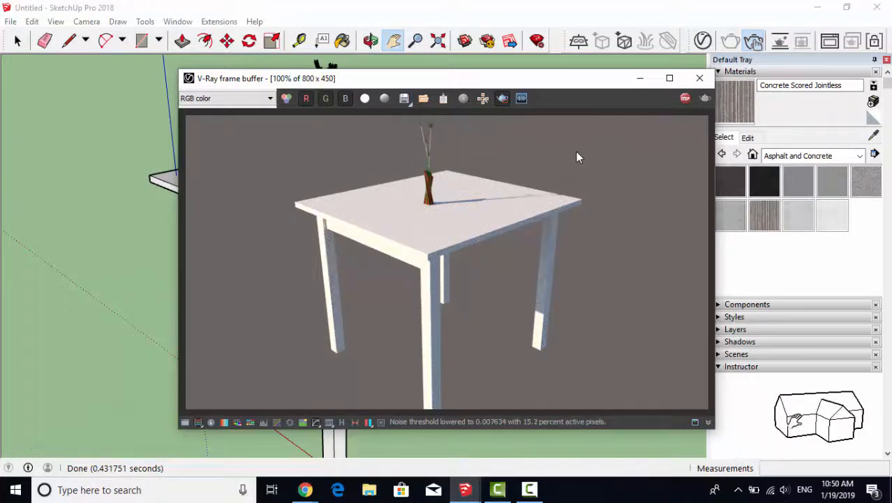
# Save the rendered image to the Desktop as a PNG named "teble" and close the V-Ray frame buffer.
pyautogui.hotkey('ctrl', 's')
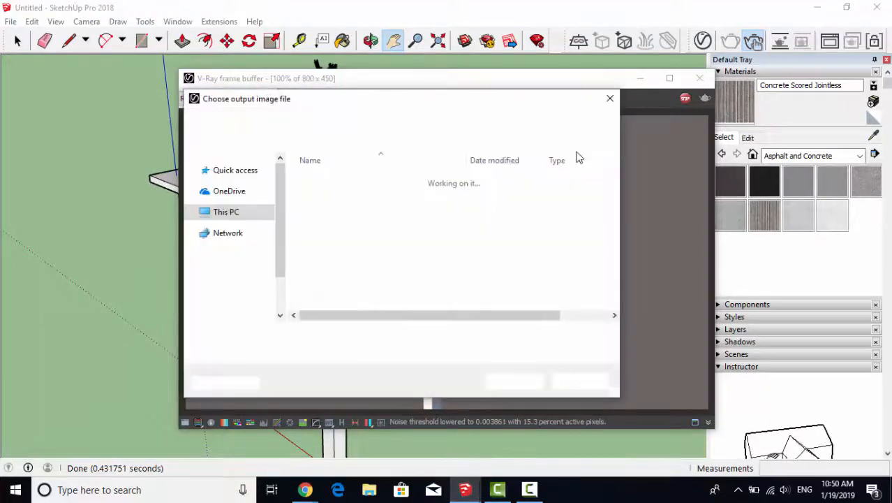
pyautogui.moveTo(279, 246); pyautogui.dragTo(282, 173)
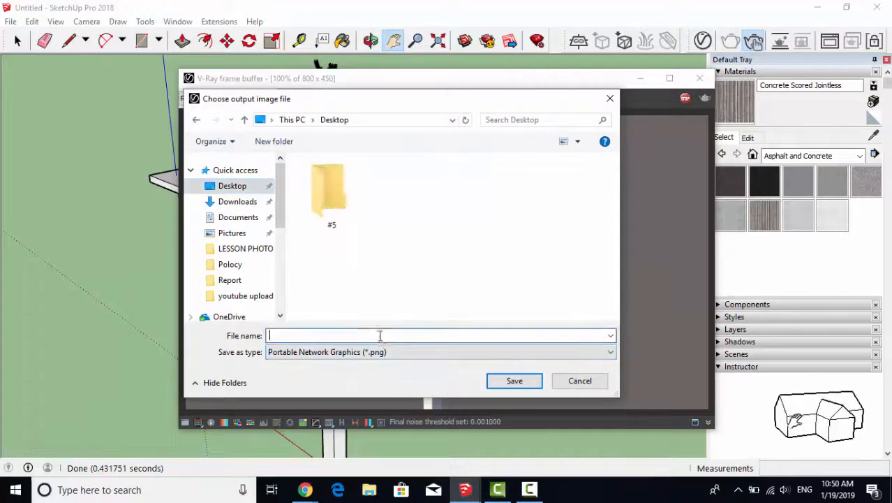
pyautogui.write('te')
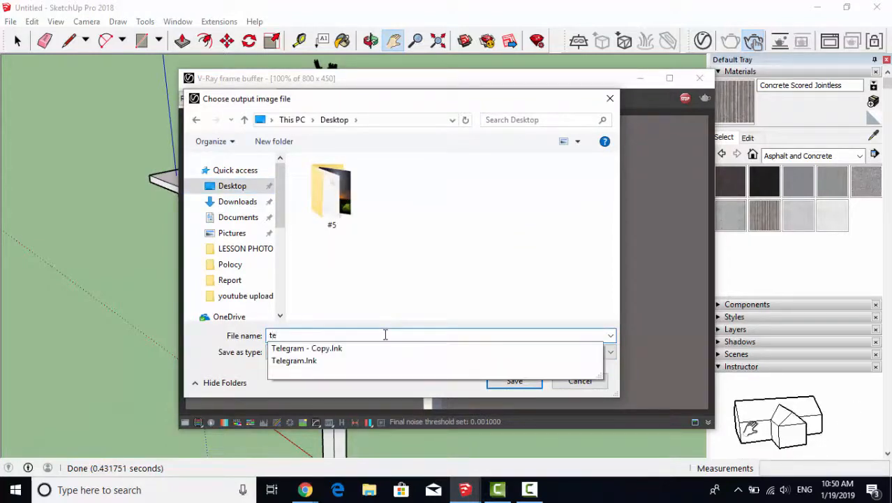
pyautogui.write('ble')
pyautogui.click(529, 382)
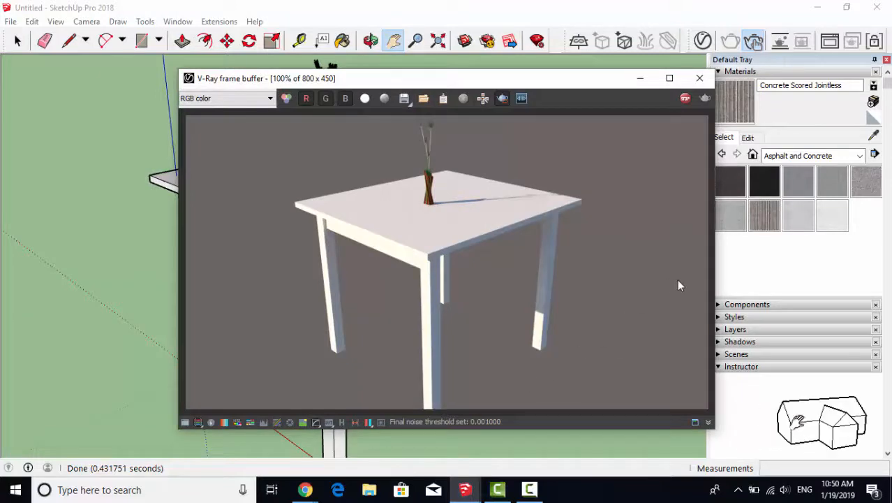
pyautogui.click(700, 78)
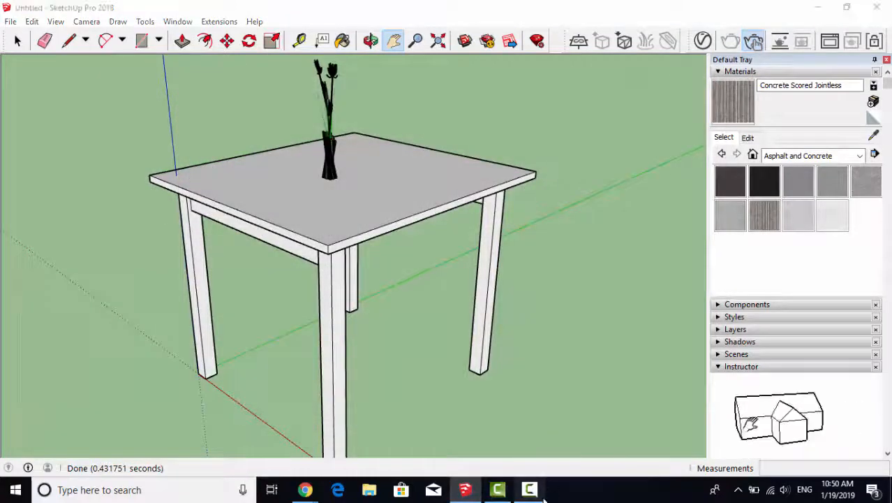